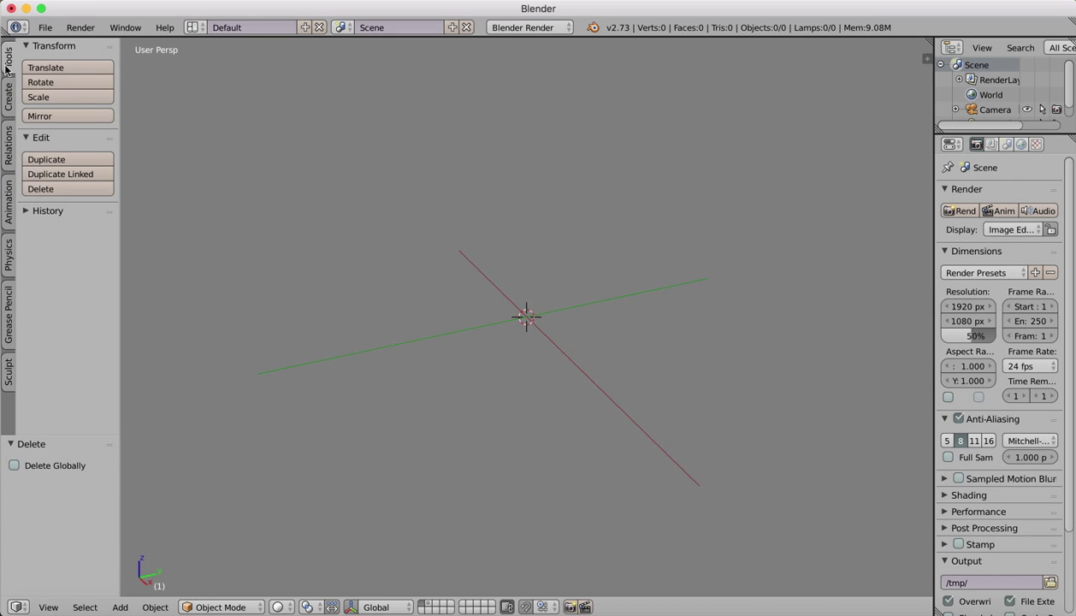
Switch to the top view and add a NURBS curve at the origin.
left_click(9, 95)
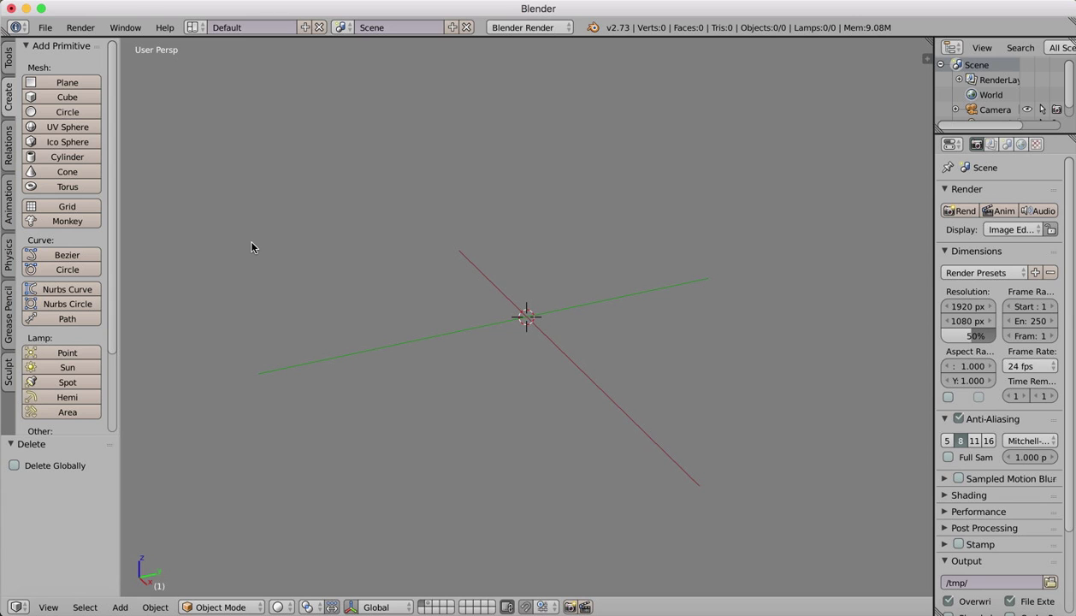
left_click(49, 607)
left_click(64, 538)
left_click(67, 291)
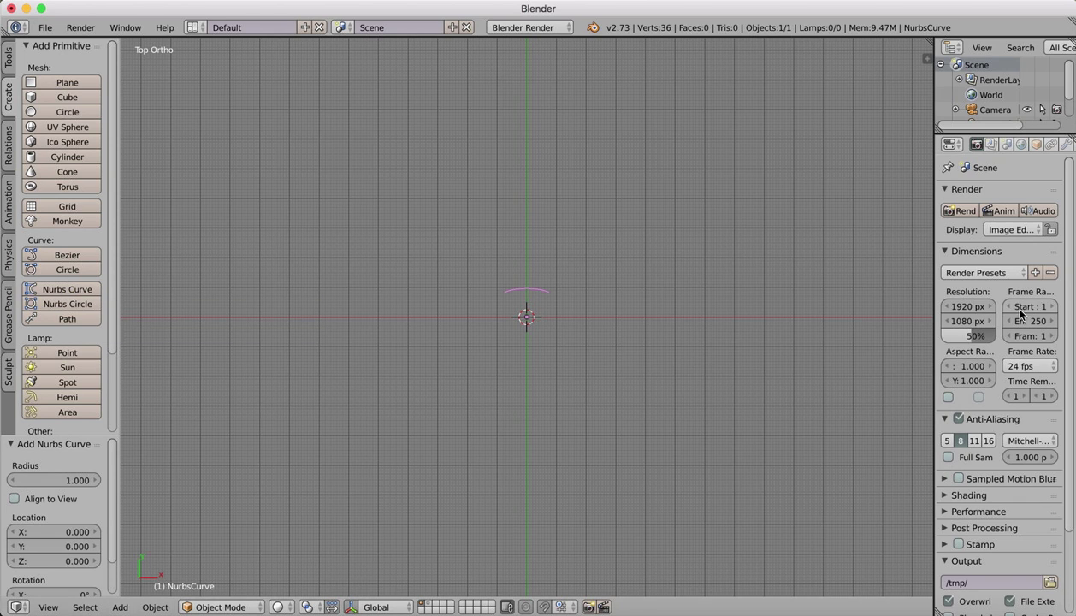
Widen the properties area and enable Endpoint U for the NURBS curve's active spline.
left_click_drag(934, 149, 838, 149)
left_click(982, 144)
scroll(1017, 446, "down", 8)
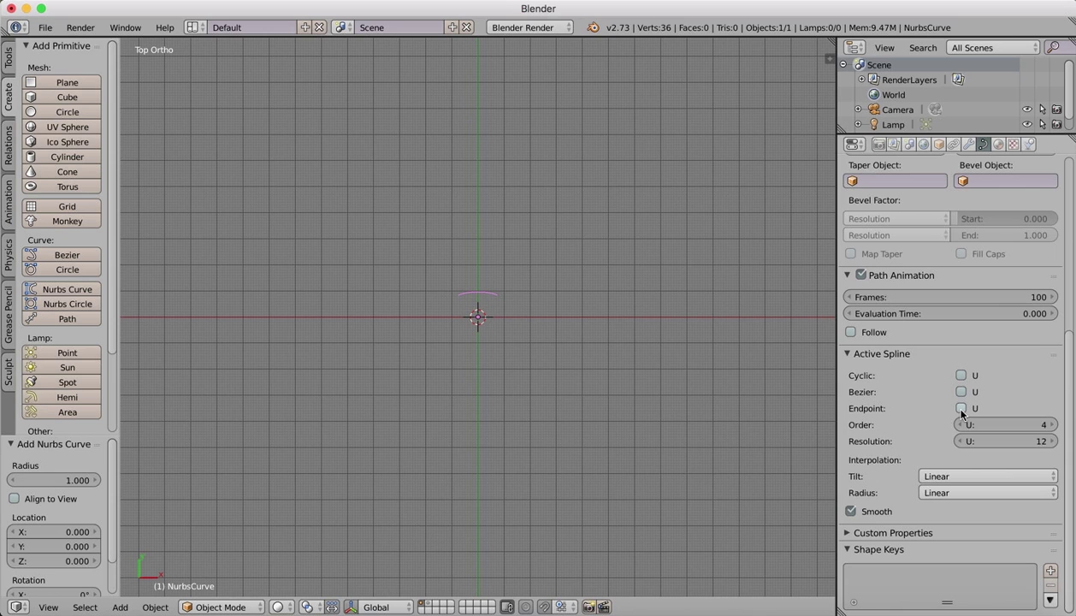
left_click(961, 409)
Reshape the NURBS curve into an S-shaped wave on the negative X side by moving its four control points in Edit Mode, and return to Object Mode.
left_click(232, 604)
left_click(235, 580)
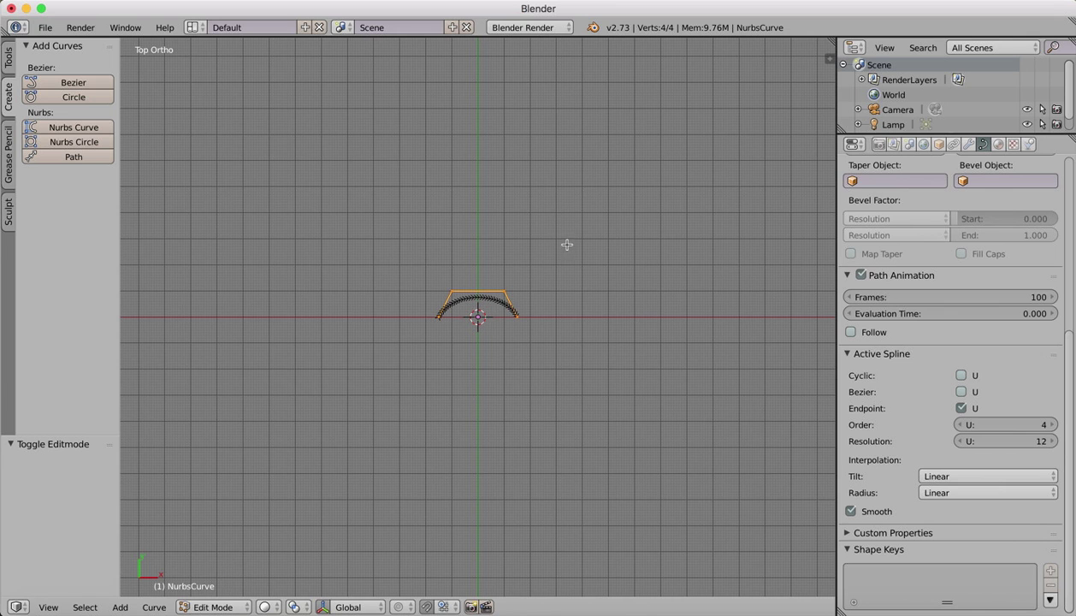
scroll(479, 294, "up", 2)
scroll(479, 294, "up", 1)
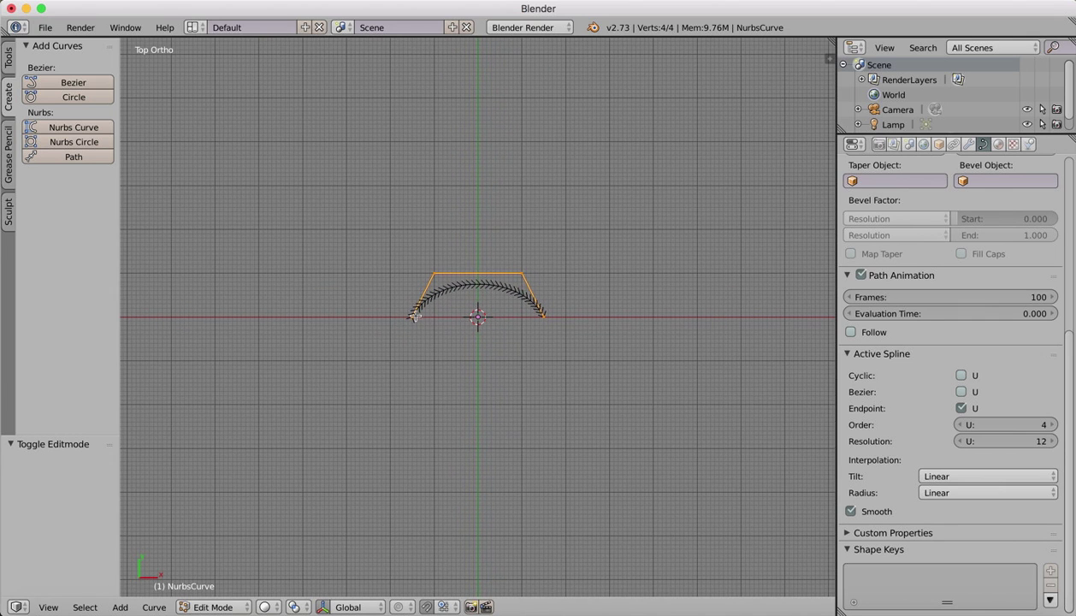
right_click_drag(413, 316, 313, 311)
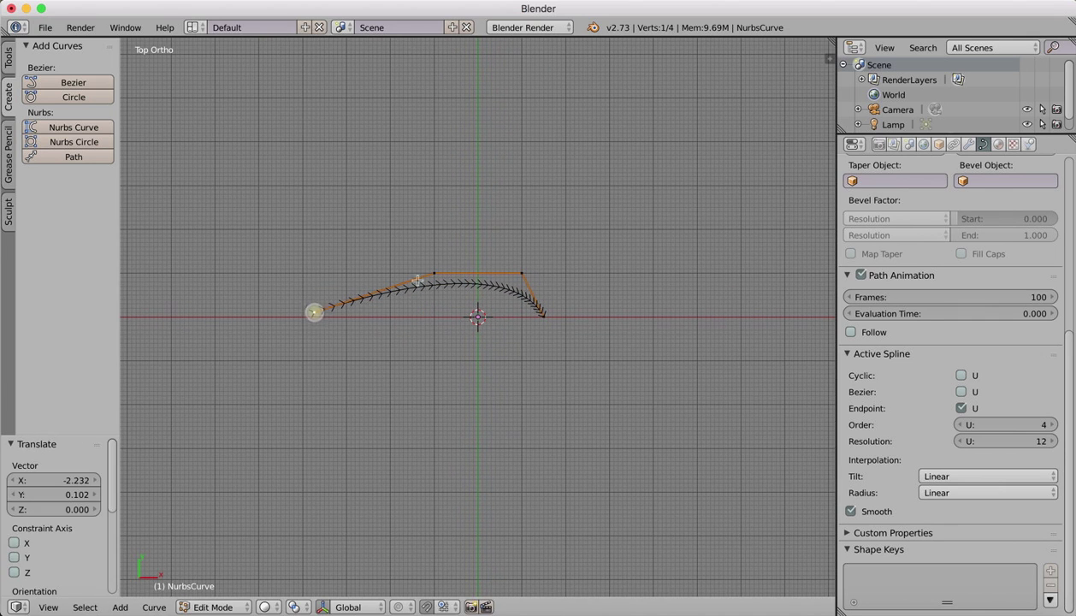
right_click_drag(433, 272, 358, 376)
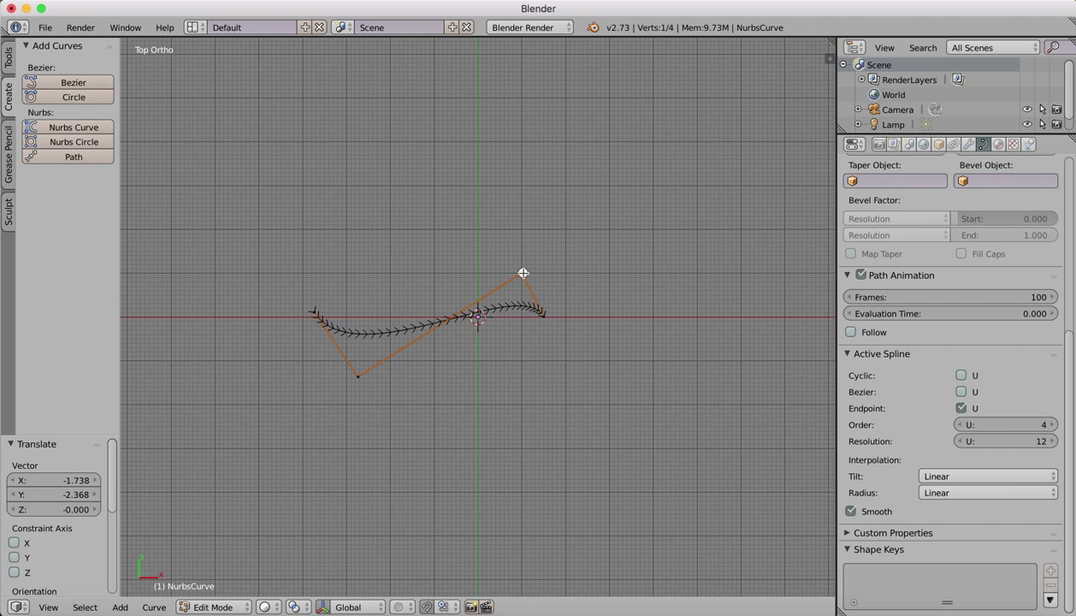
right_click_drag(523, 273, 438, 211)
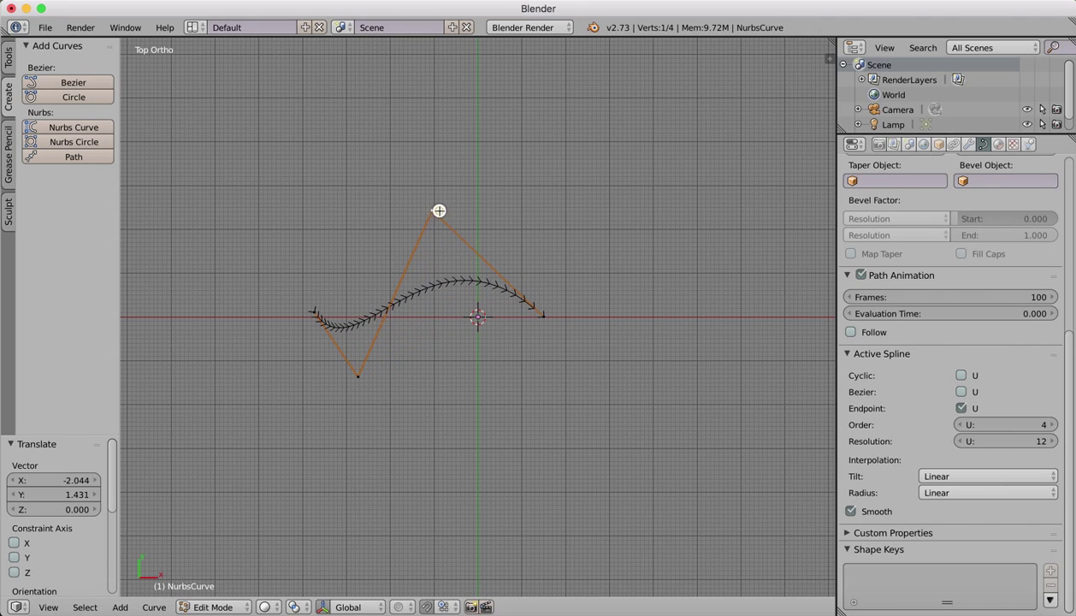
right_click_drag(545, 317, 483, 280)
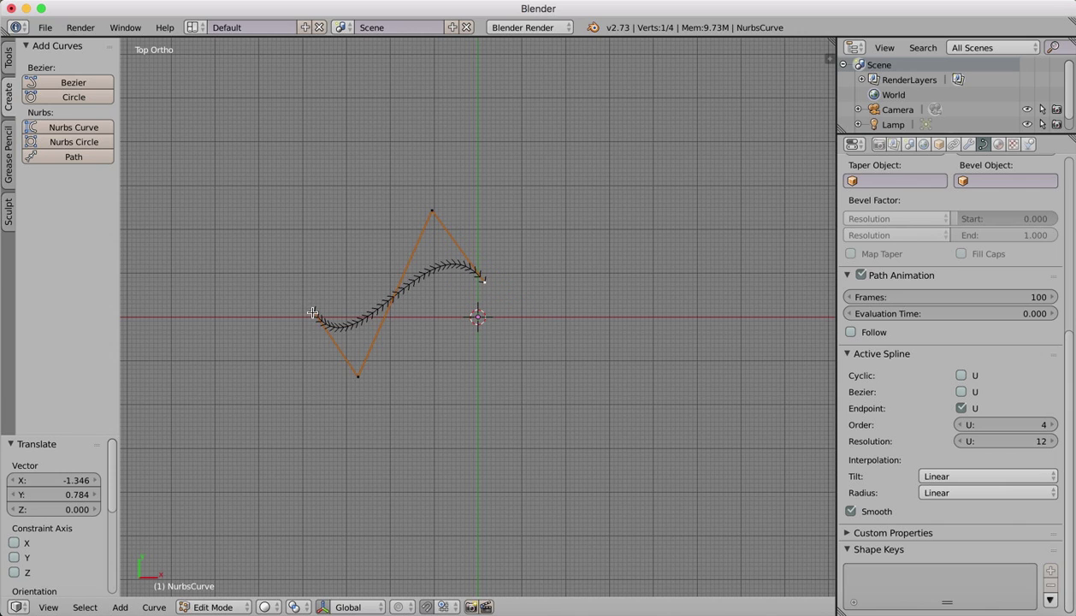
right_click_drag(313, 313, 326, 304)
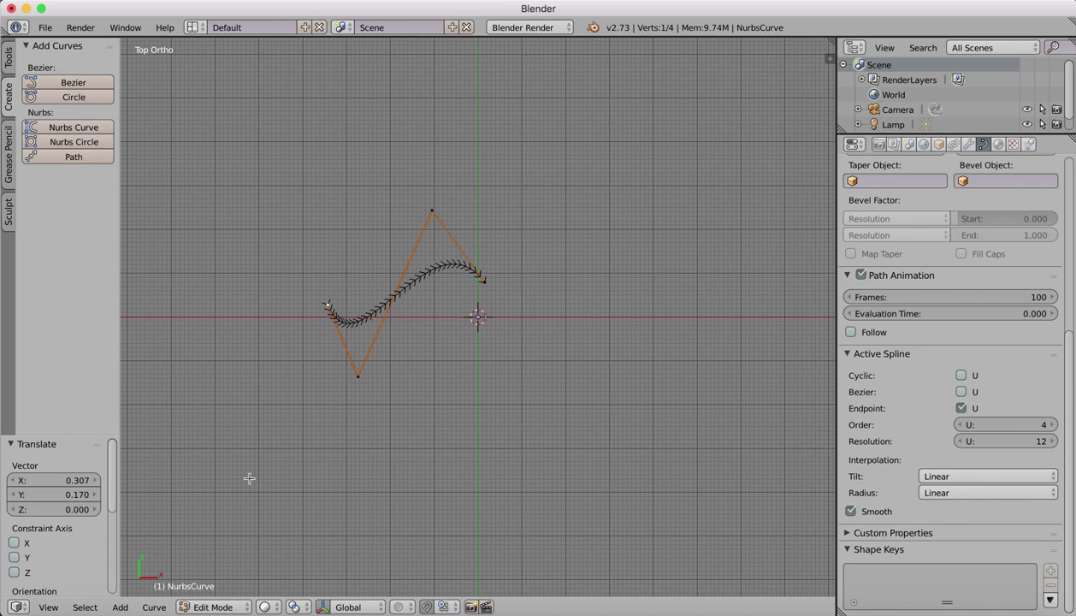
left_click(223, 607)
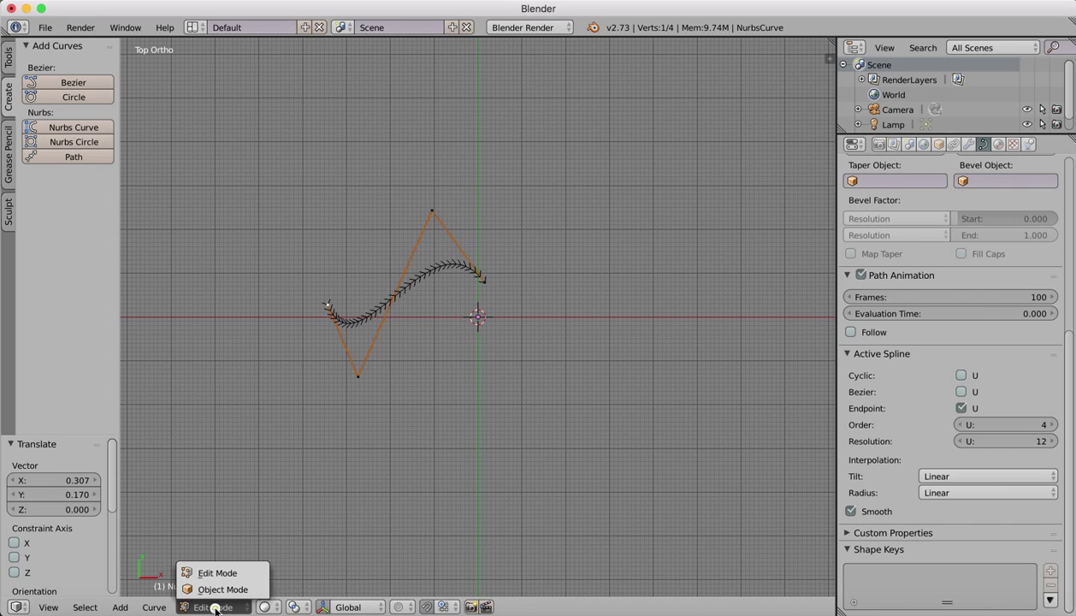
left_click(218, 589)
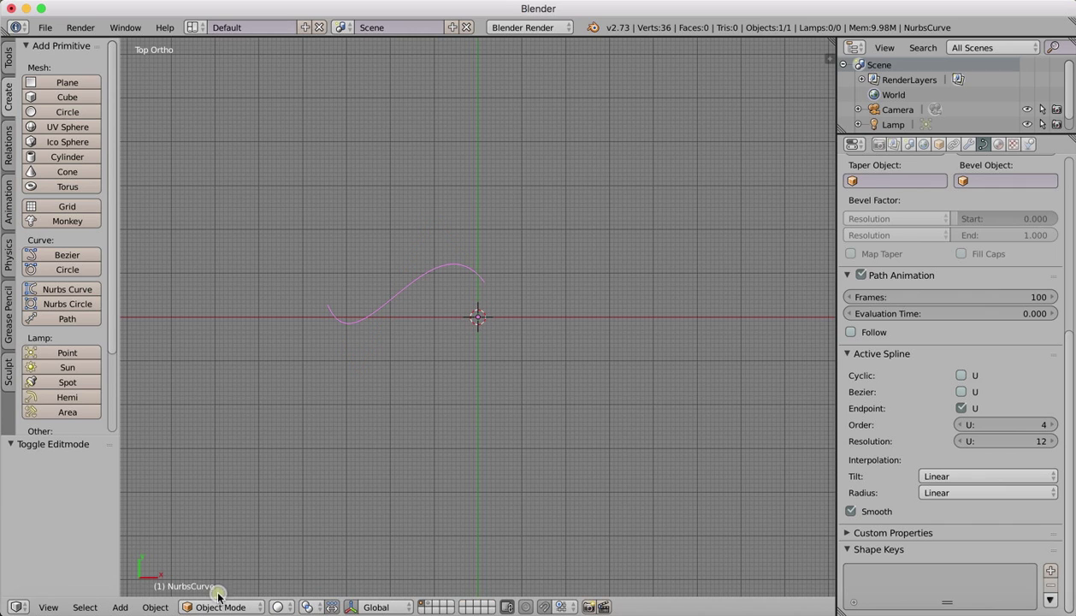
Add a NURBS circle, move it about 3.97 in X and 3.25 in Y away from the curve, and scale it to about 0.2.
left_click(63, 307)
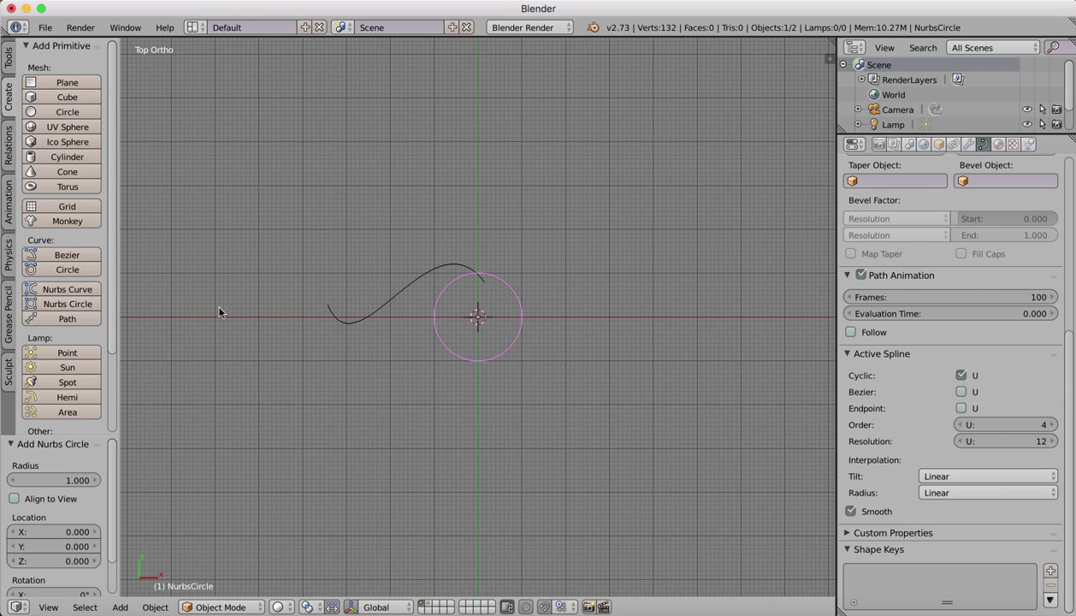
key("g")
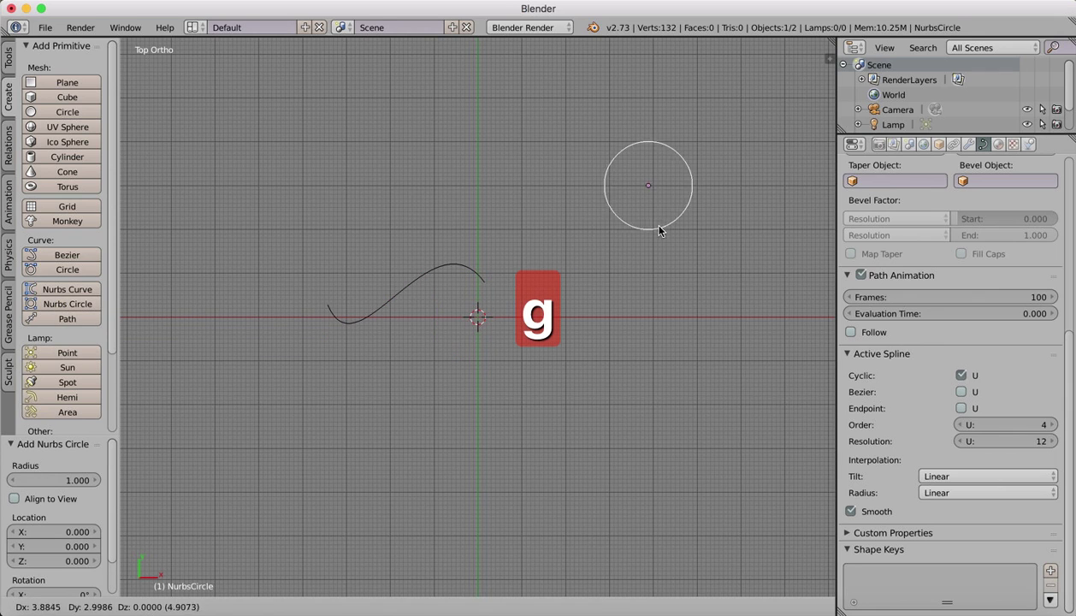
left_click(659, 221)
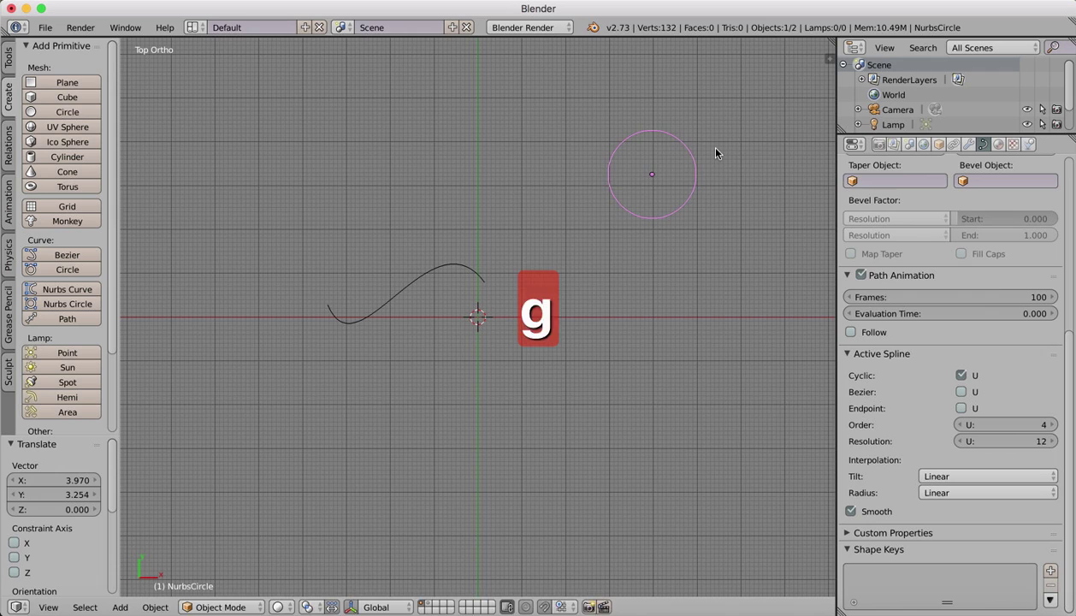
key("s")
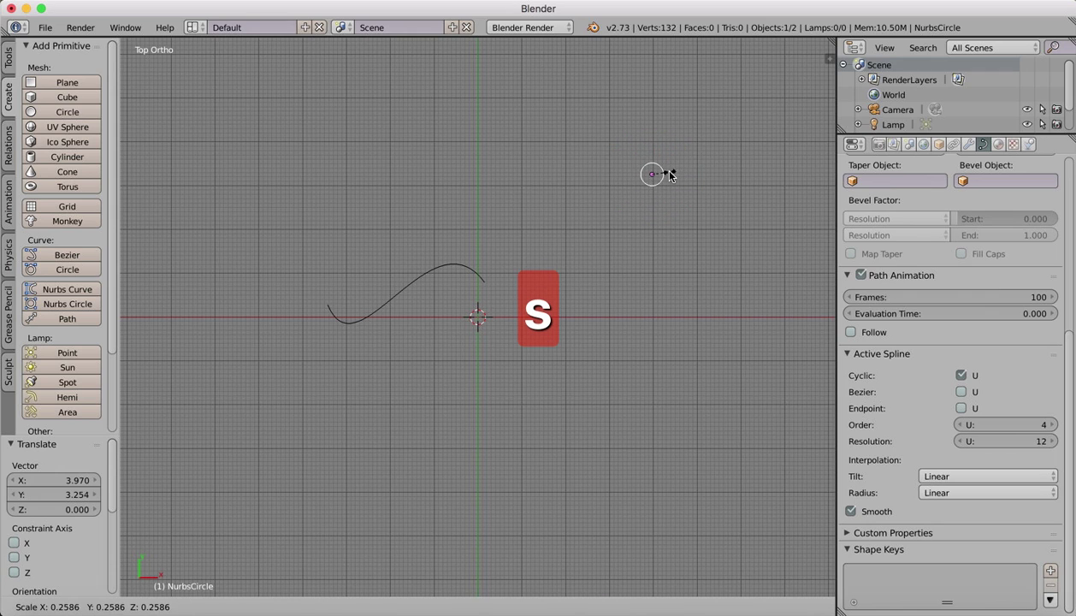
left_click(665, 176)
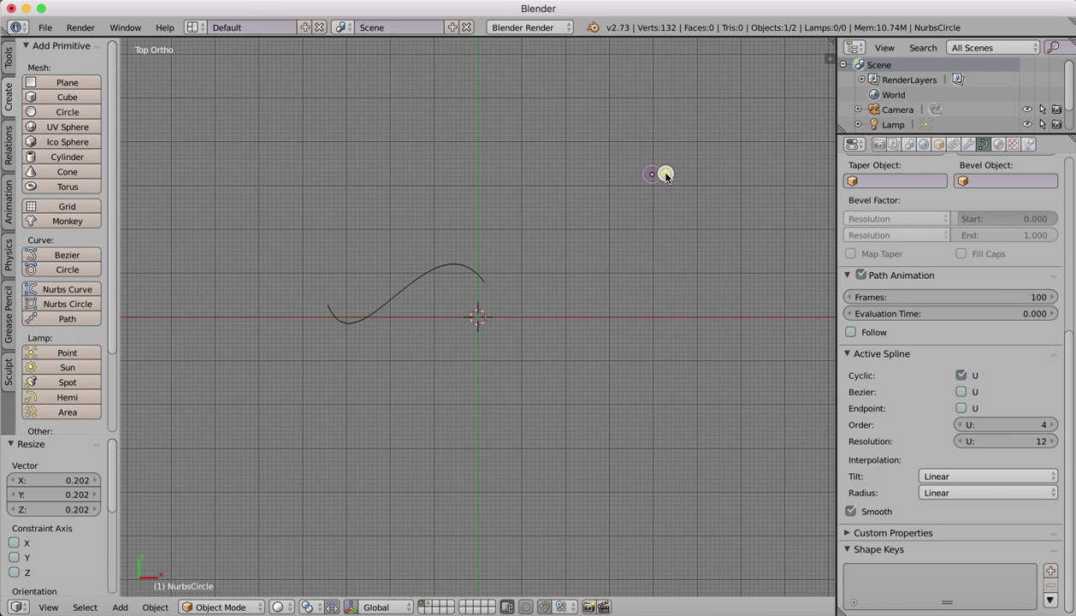
Assign NurbsCircle as the bevel object of the S-shaped NURBS curve.
right_click(371, 316)
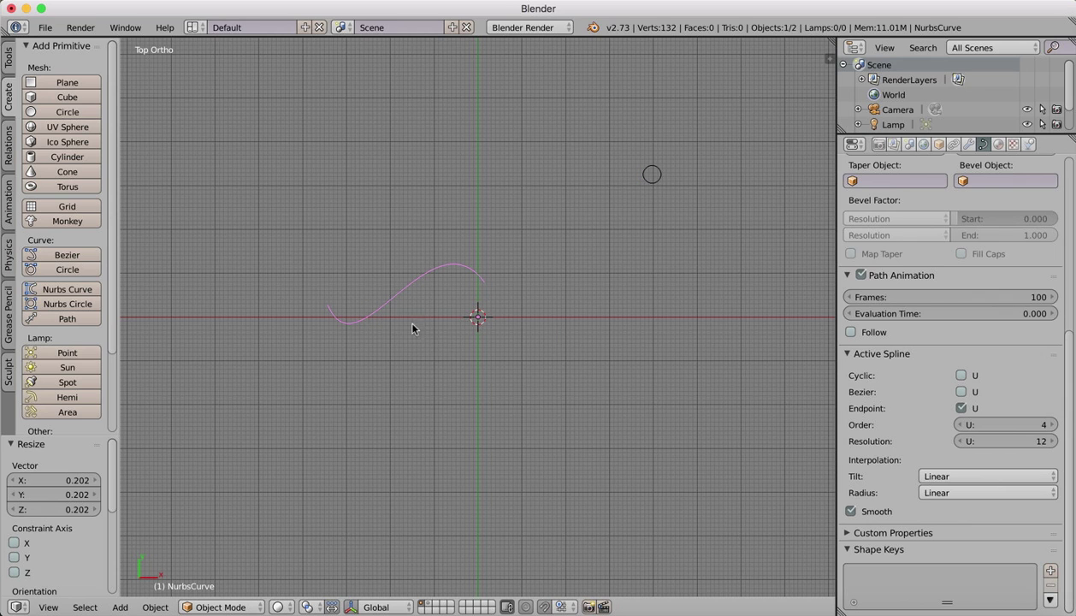
scroll(967, 360, "up", 8)
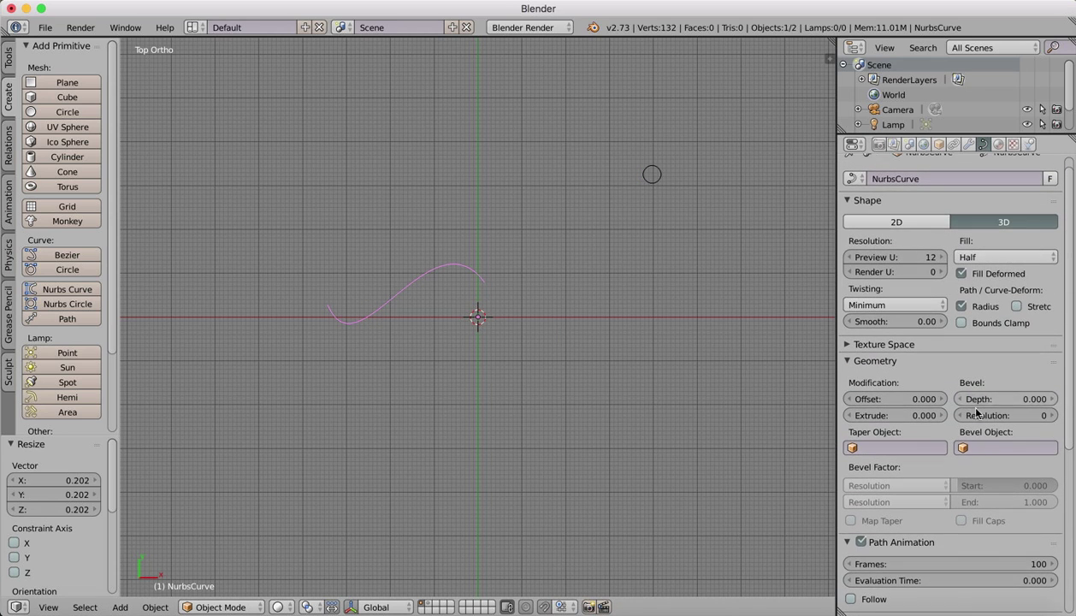
left_click(982, 447)
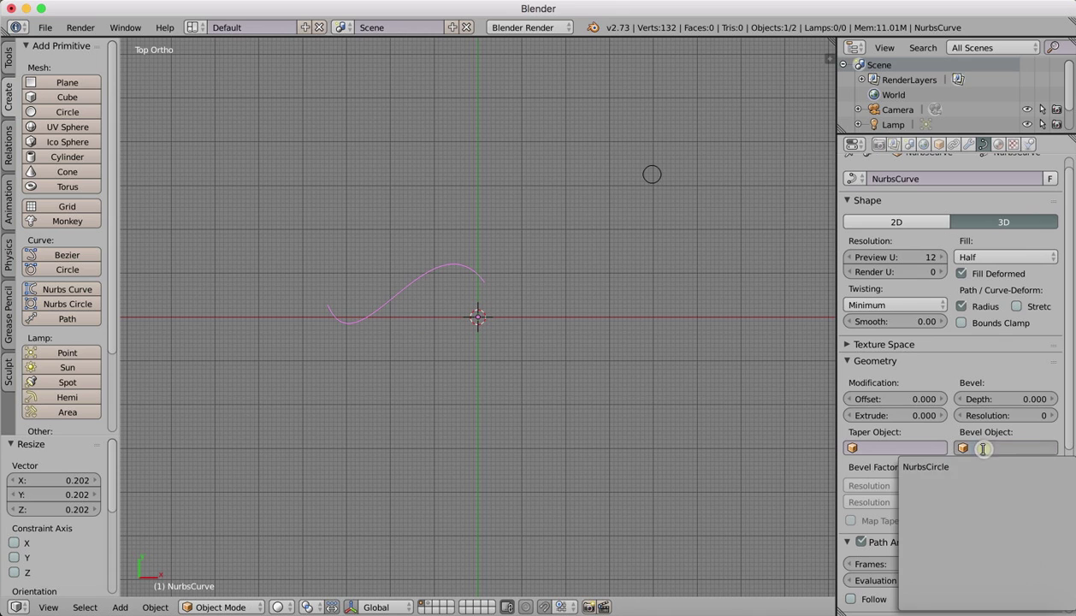
left_click(937, 467)
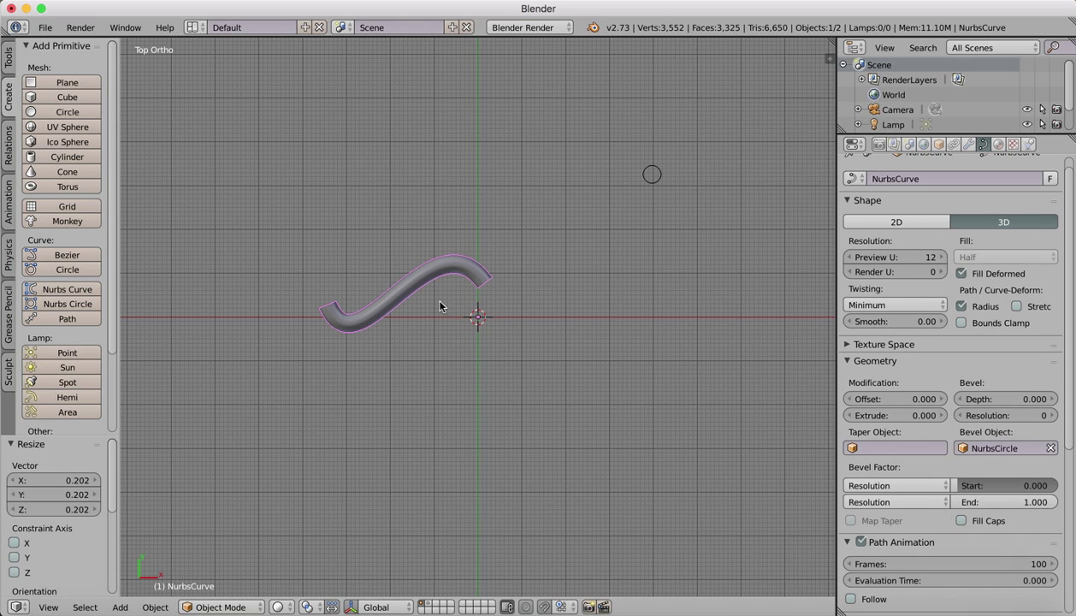
Examine the beveled tube from several angles, including its end openings.
scroll(357, 283, "up", 3)
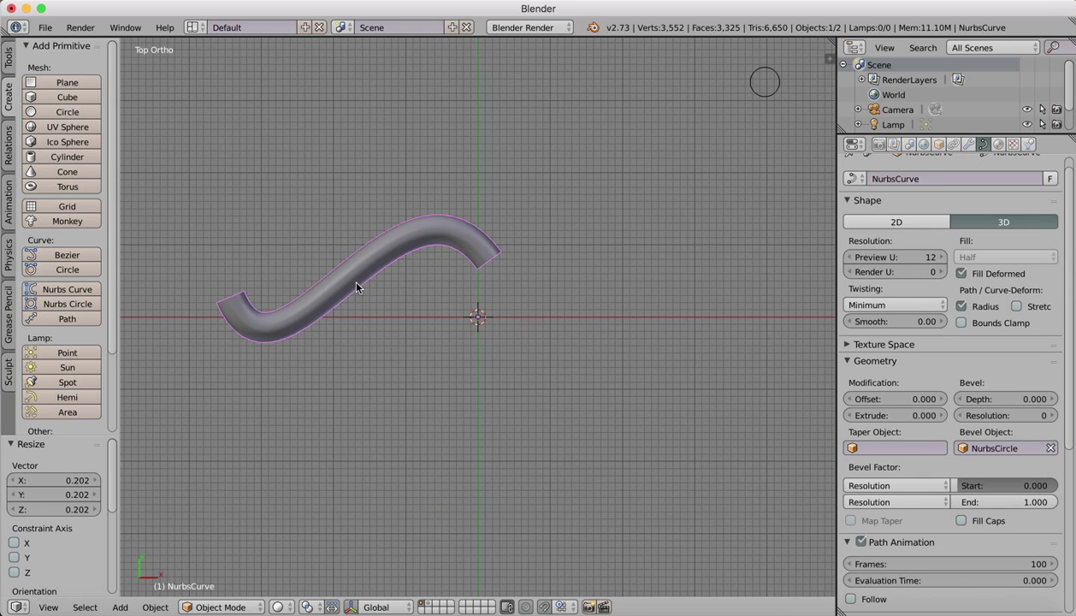
scroll(357, 282, "up", 5)
scroll(357, 283, "left", 4)
scroll(357, 283, "up", 6)
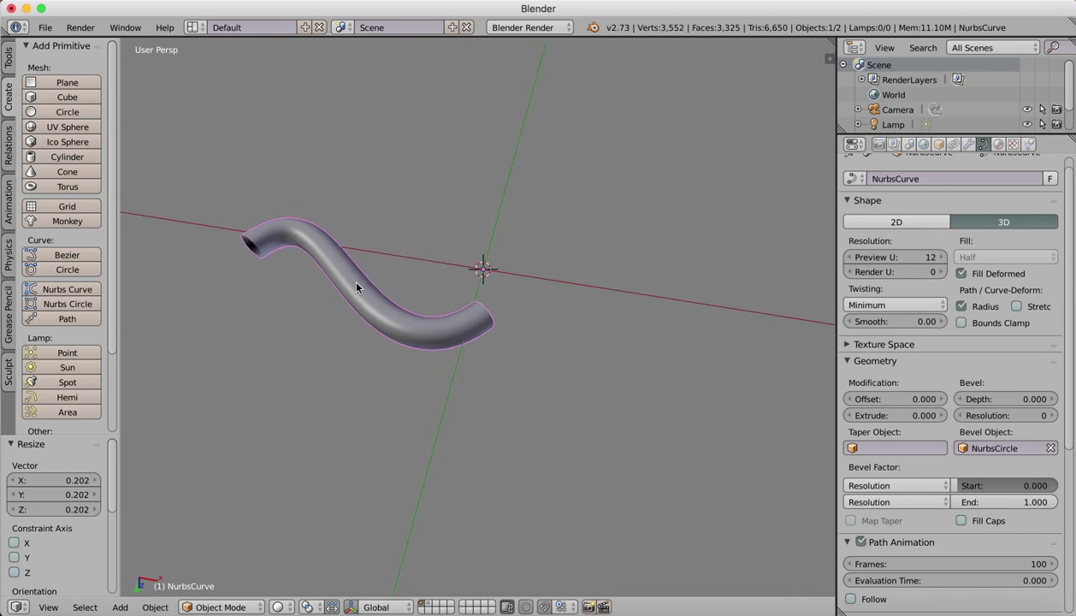
scroll(357, 287, "down", 10)
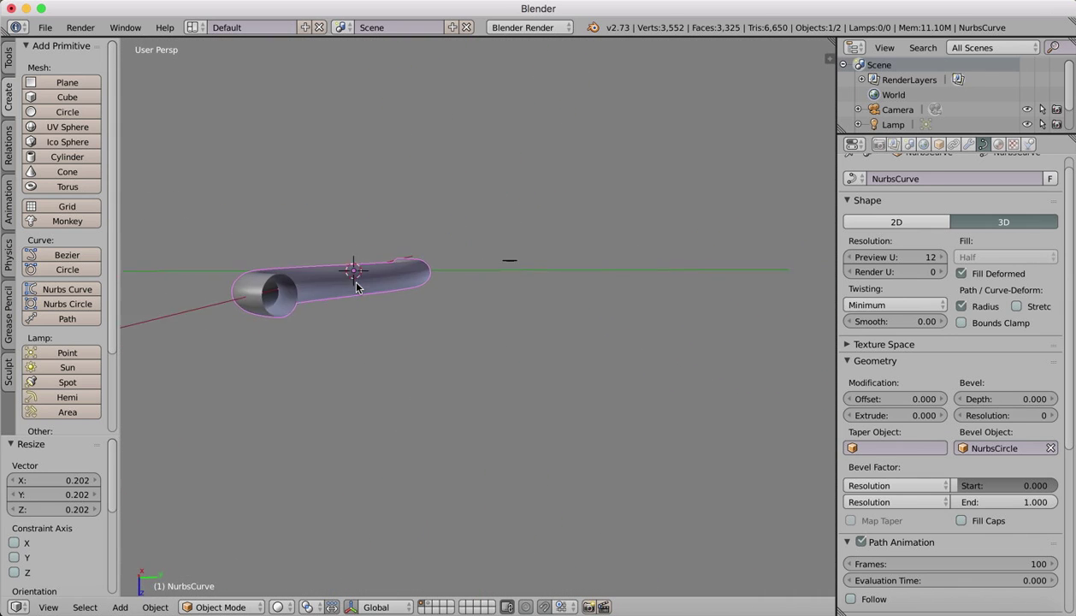
scroll(356, 283, "right", 10)
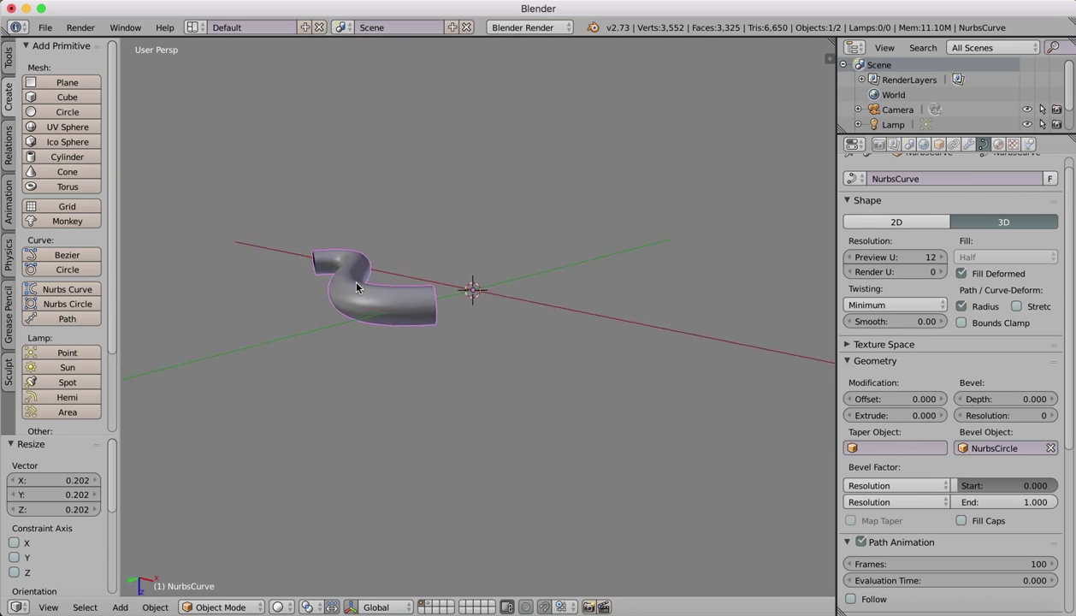
scroll(357, 287, "up", 2)
scroll(357, 286, "down", 8)
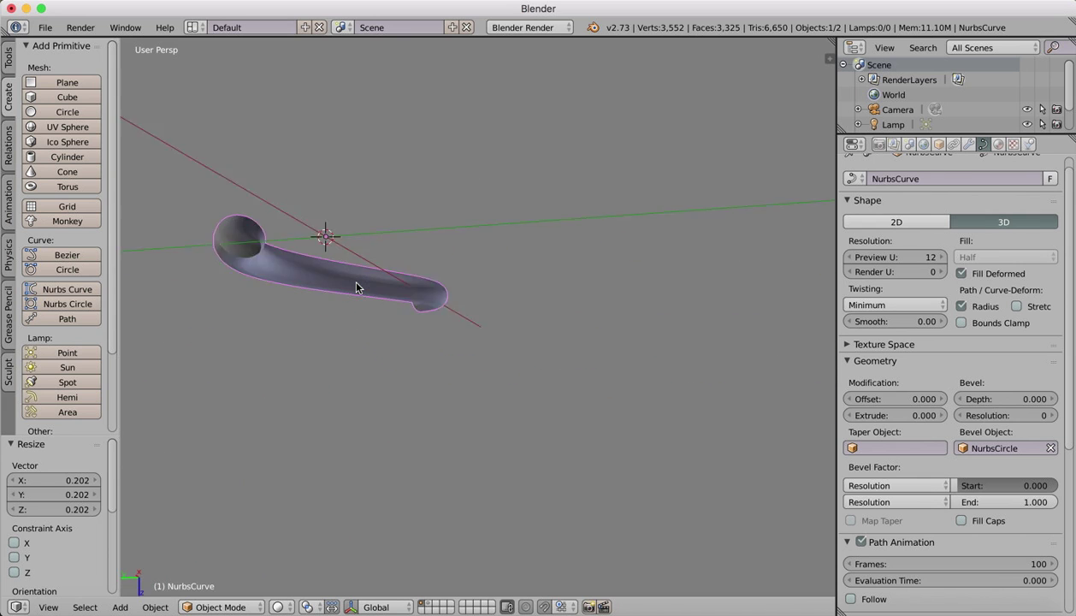
scroll(357, 286, "left", 5)
scroll(357, 287, "down", 10)
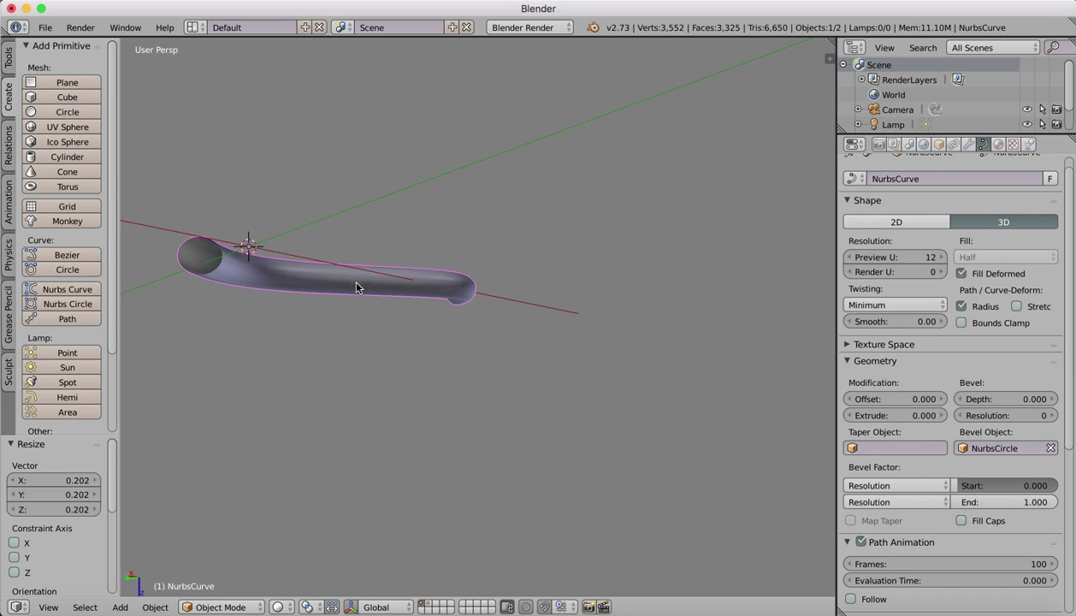
scroll(357, 283, "up", 5)
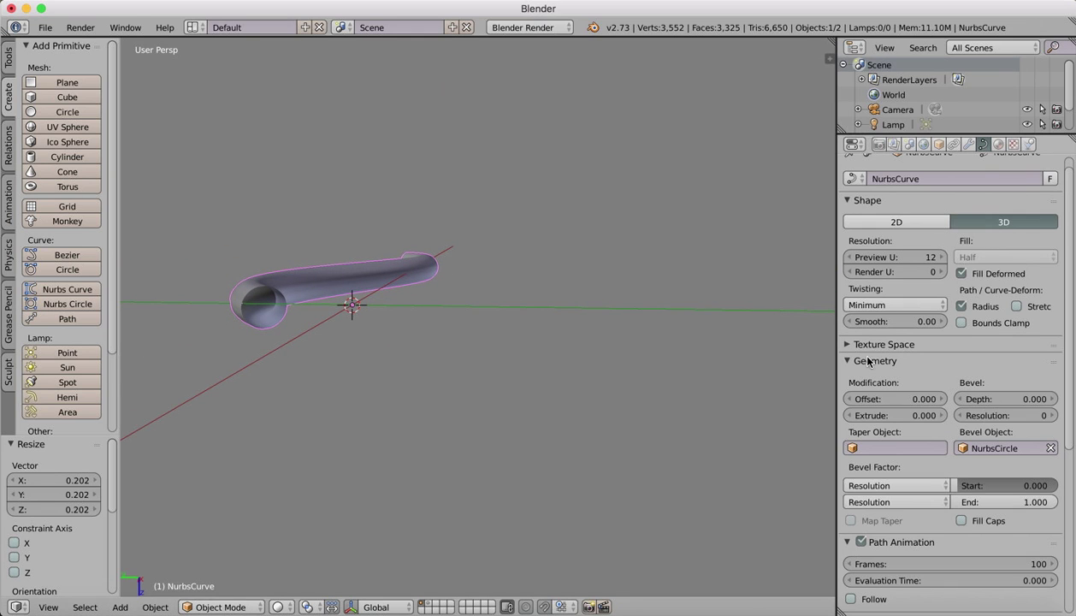
Enable Fill Caps on the beveled curve and inspect the tube's ends.
left_click(961, 520)
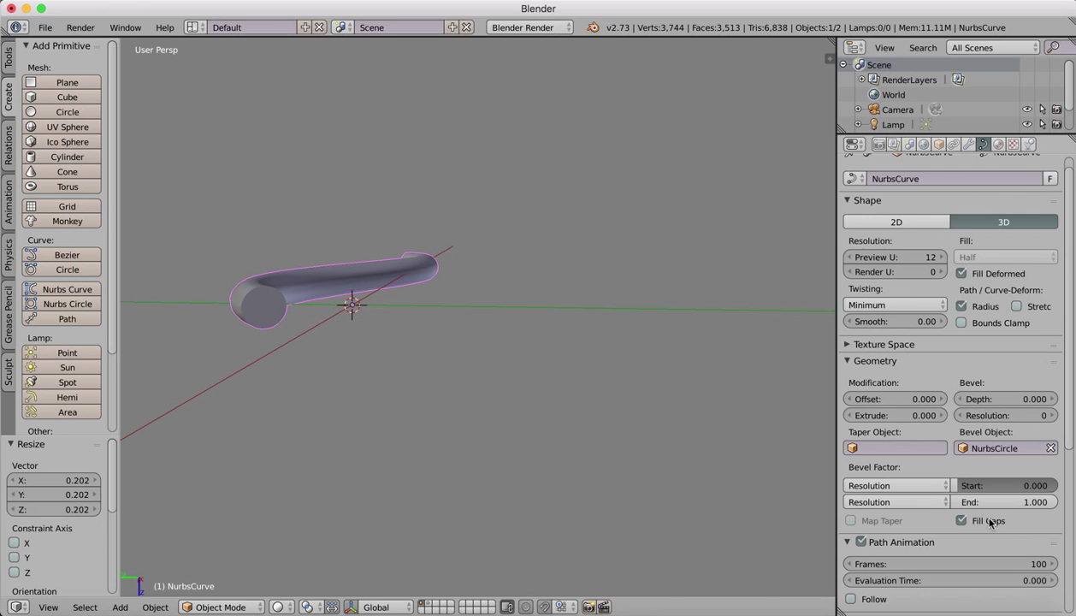
scroll(441, 372, "up", 5)
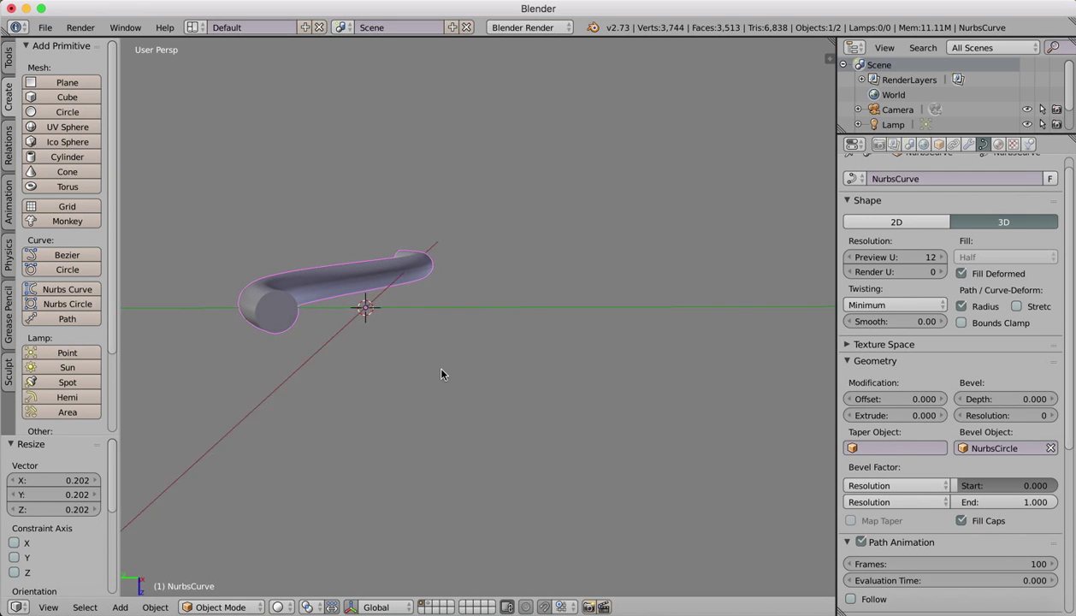
scroll(442, 370, "right", 8)
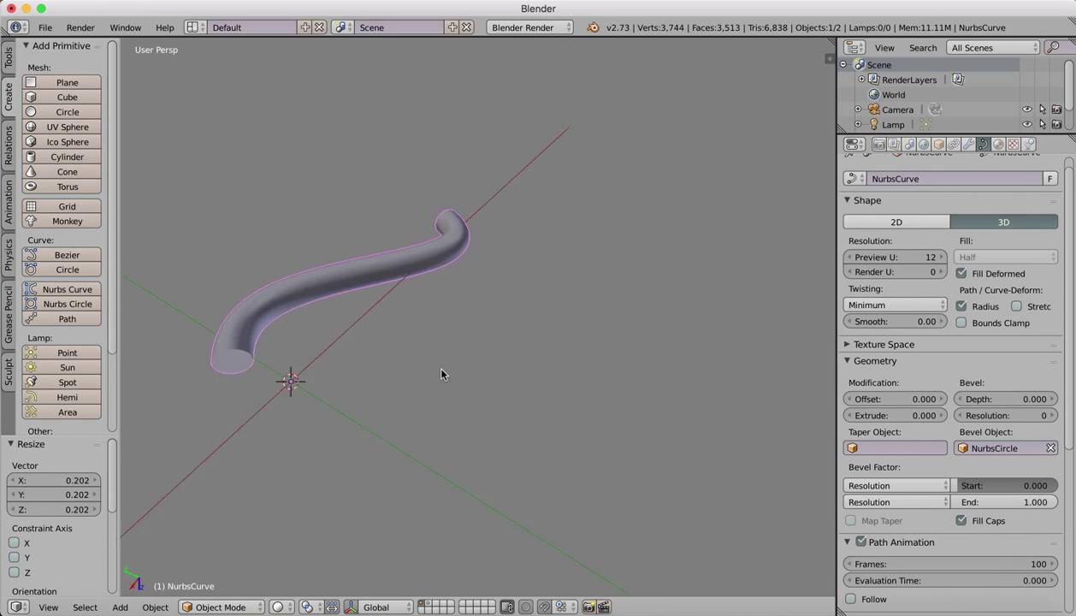
scroll(442, 373, "down", 10)
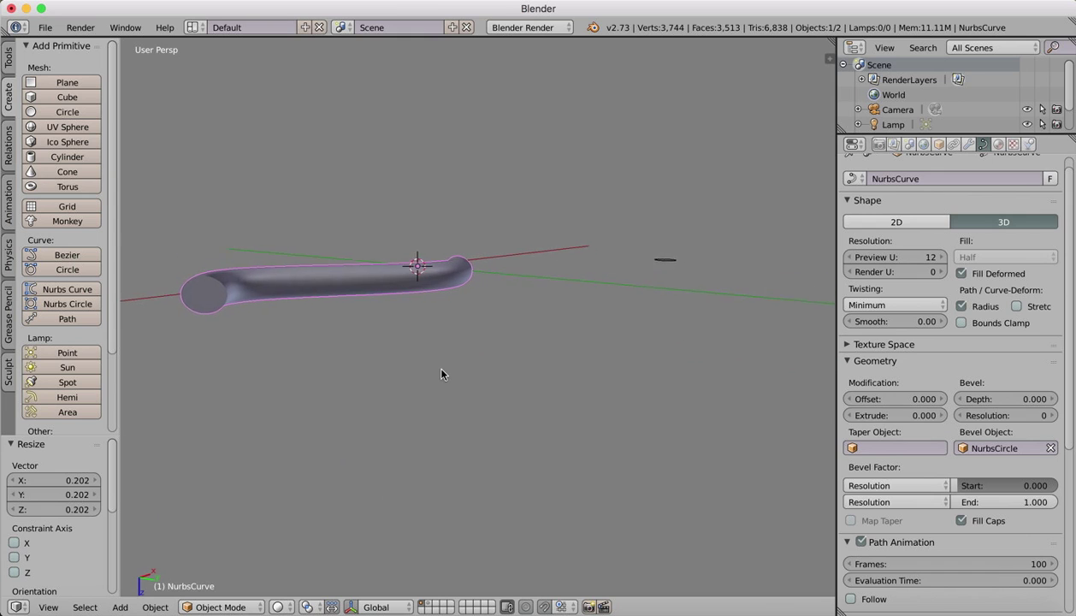
Disable Fill Caps on the beveled curve and inspect the tube's ends from other angles.
left_click(961, 520)
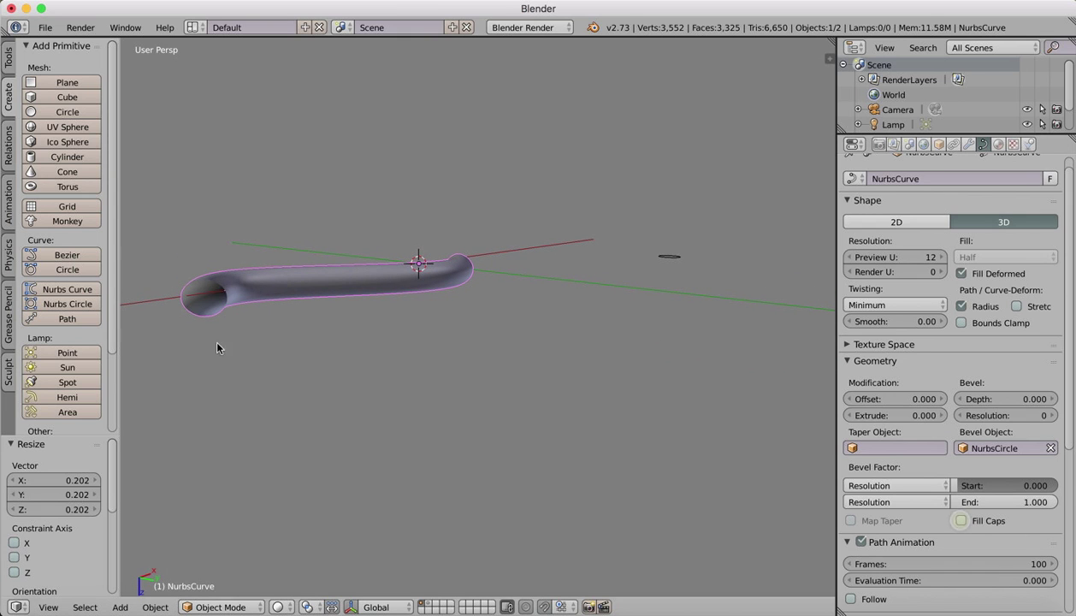
scroll(209, 346, "down", 2)
scroll(210, 343, "left", 8)
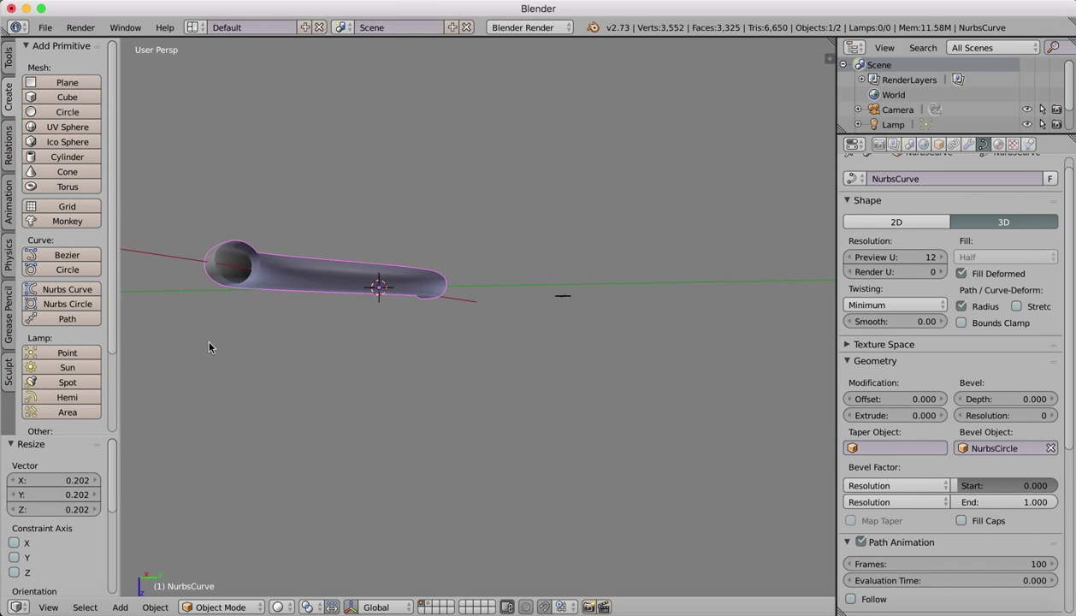
scroll(209, 347, "down", 8)
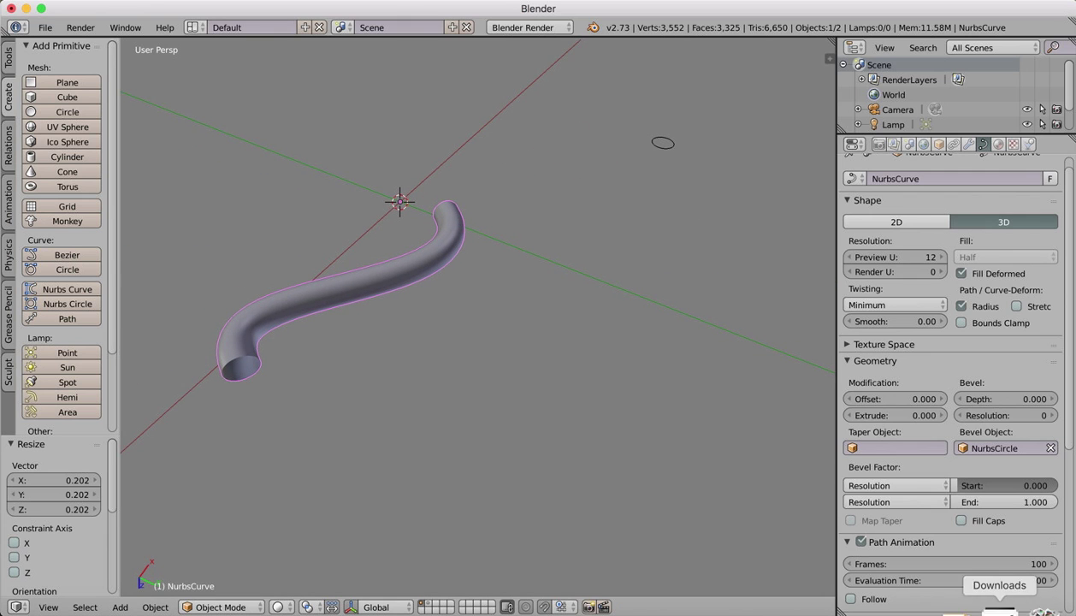
Turn Fill Caps back on for the beveled NURBS curve and view the closed tube end.
left_click(963, 521)
scroll(309, 381, "right", 10)
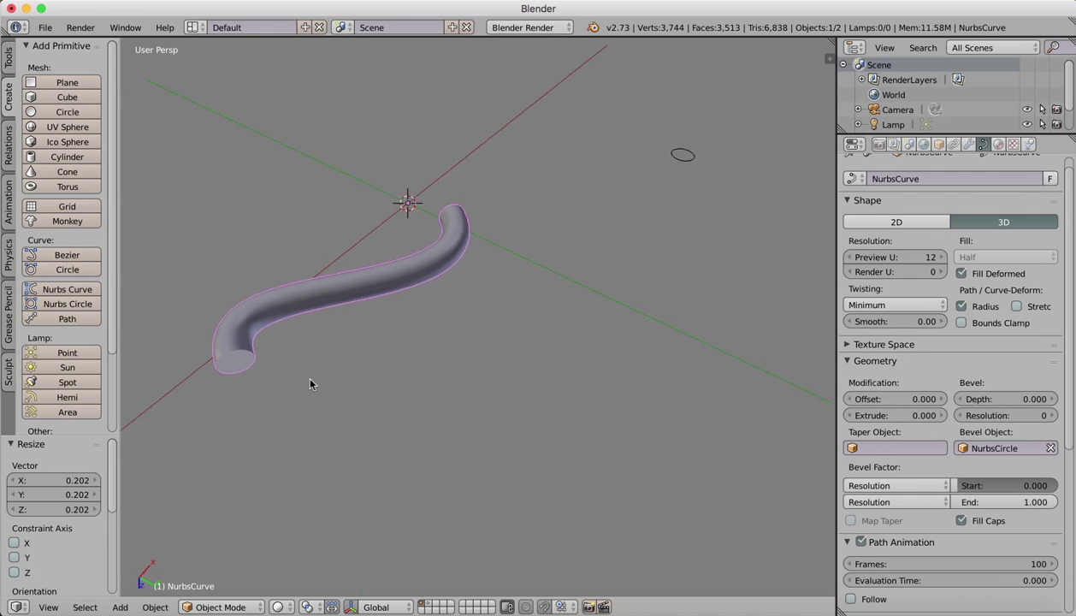
scroll(310, 384, "right", 3)
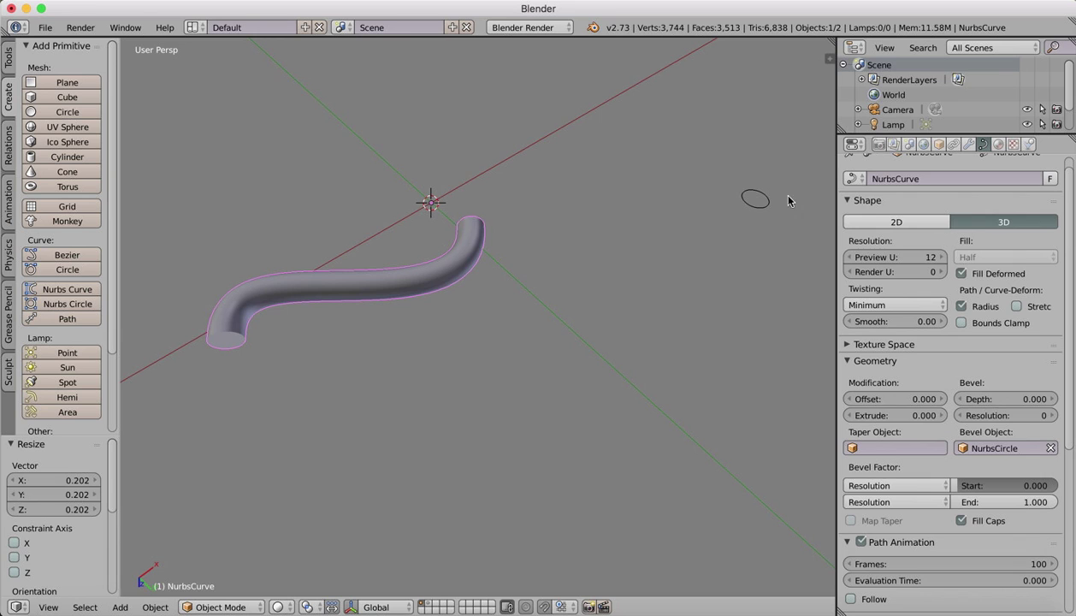
Scale the NurbsCircle bevel profile down to about 0.894 to make the tube thinner.
right_click(758, 210)
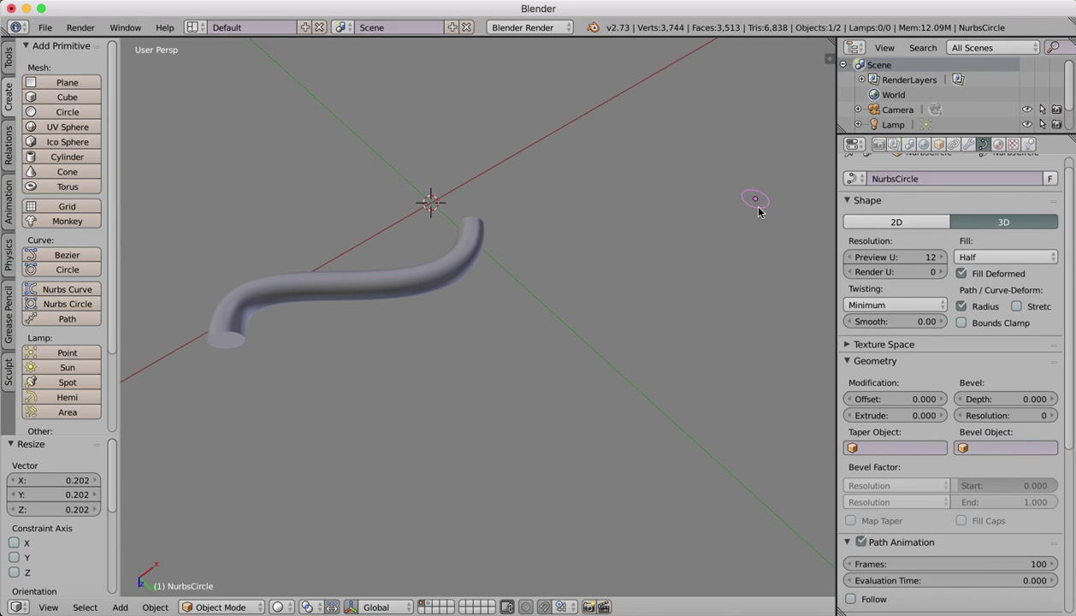
key("s")
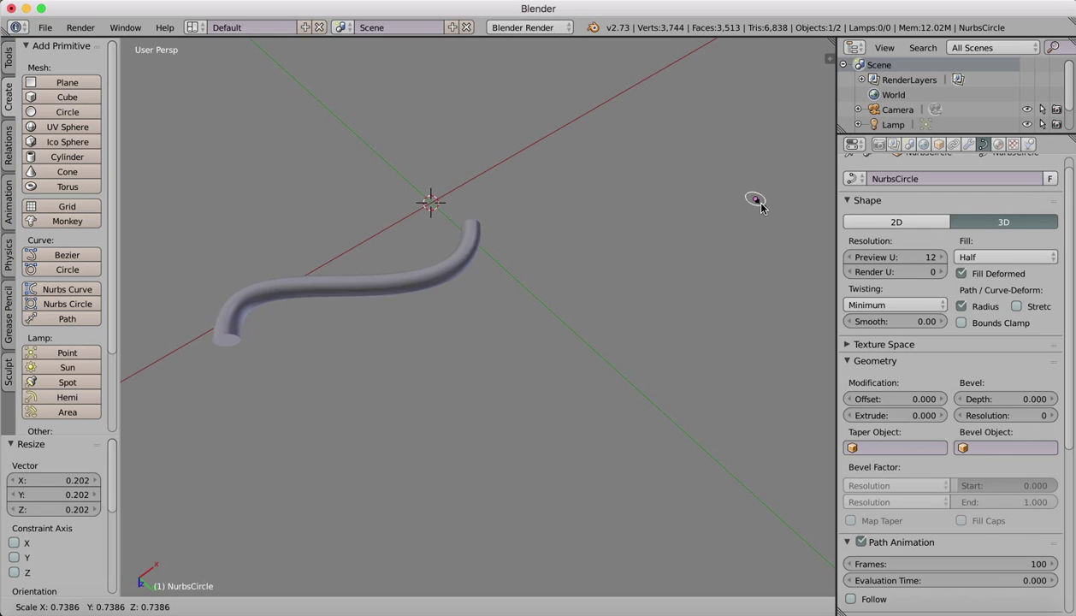
left_click(758, 203)
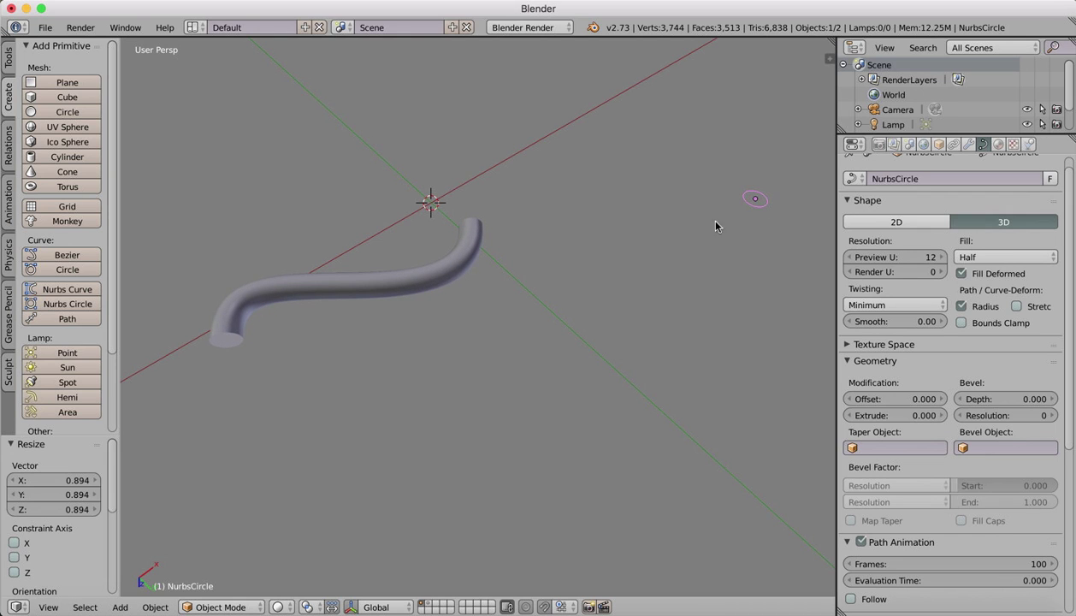
In top view, move the tube curve's upper, right-end, lower and left-end control points by about X/Y (-0.53, -0.90), (-1.23, -0.76), (0.29, 0.64), (-0.73, 0.83).
right_click(321, 297)
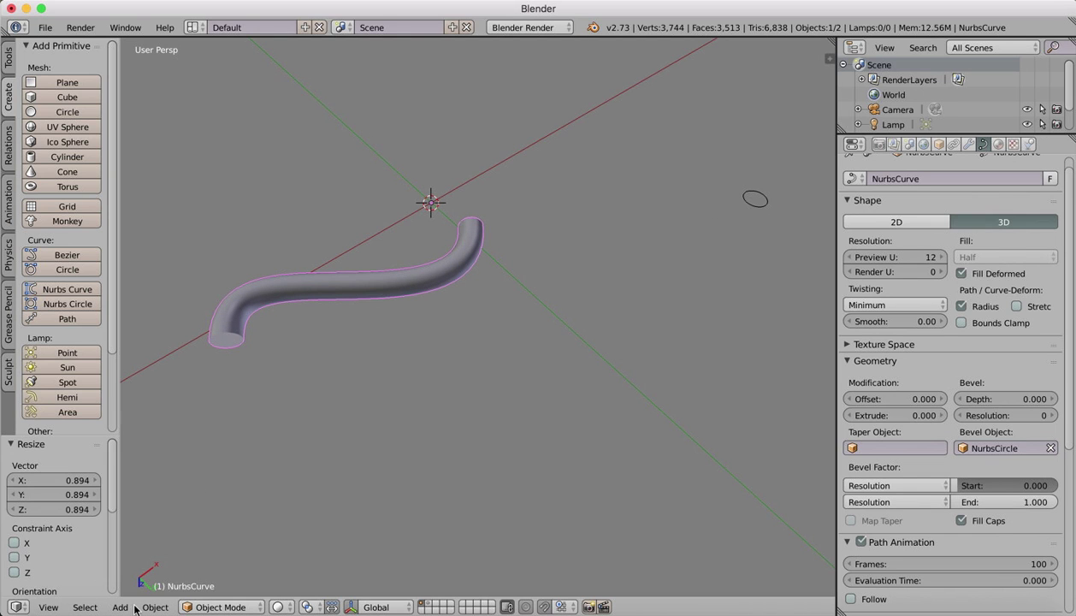
left_click(48, 607)
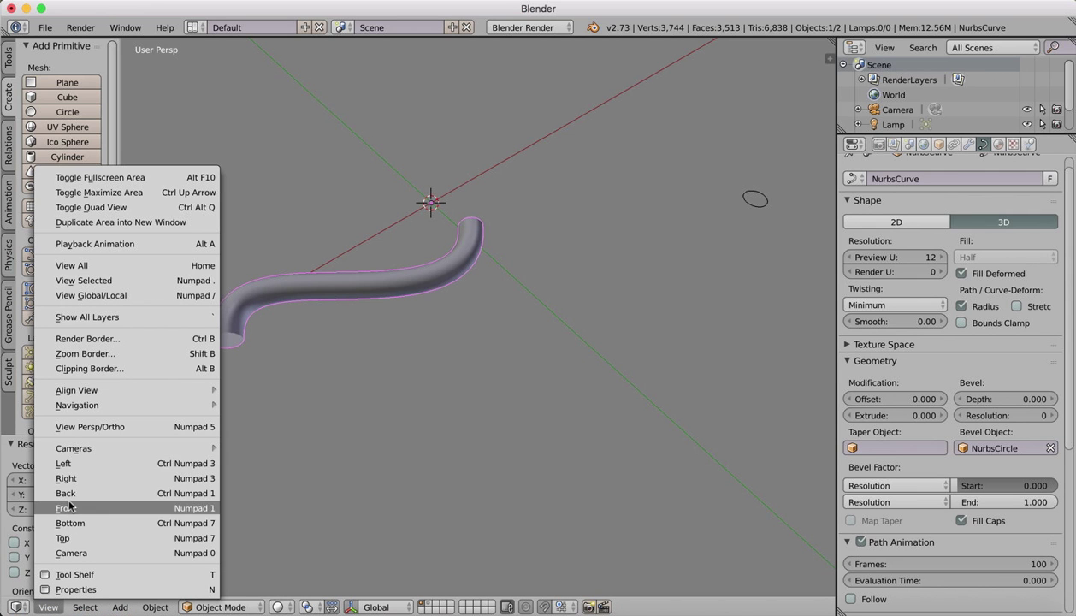
left_click(73, 538)
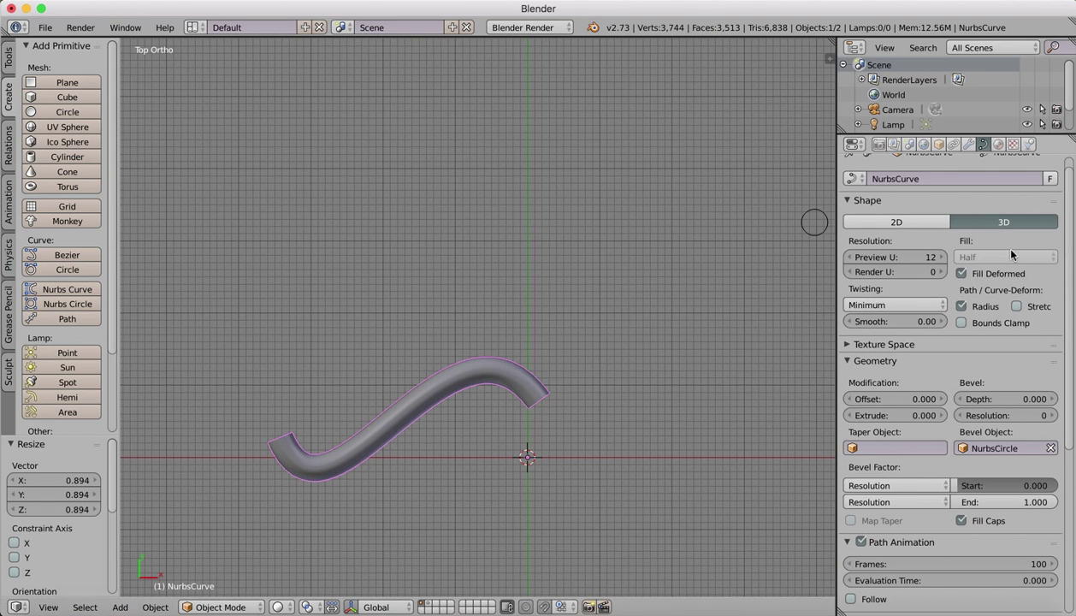
left_click(210, 607)
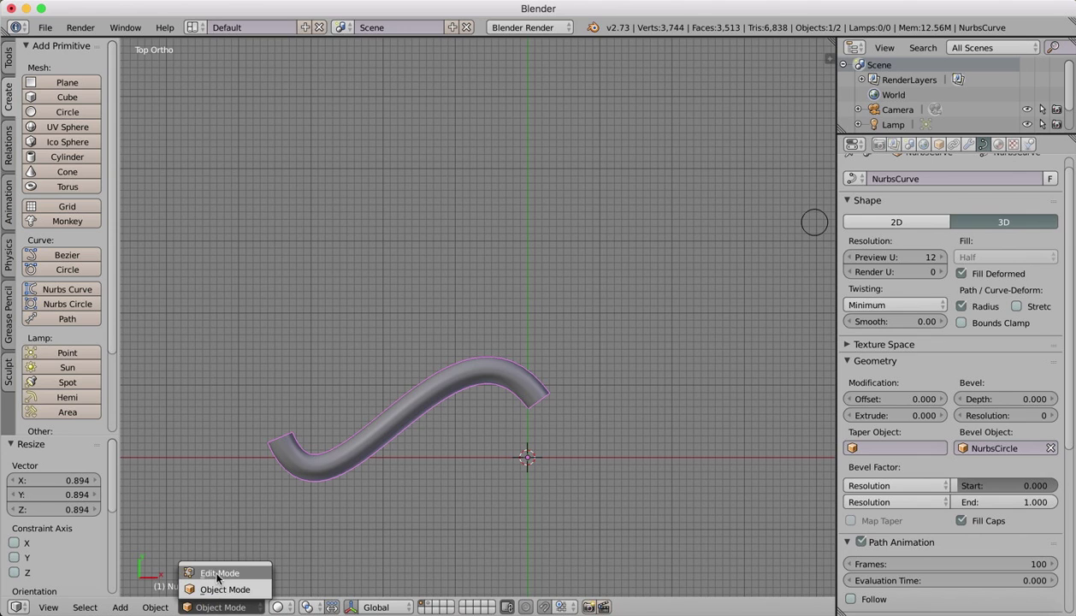
left_click(216, 572)
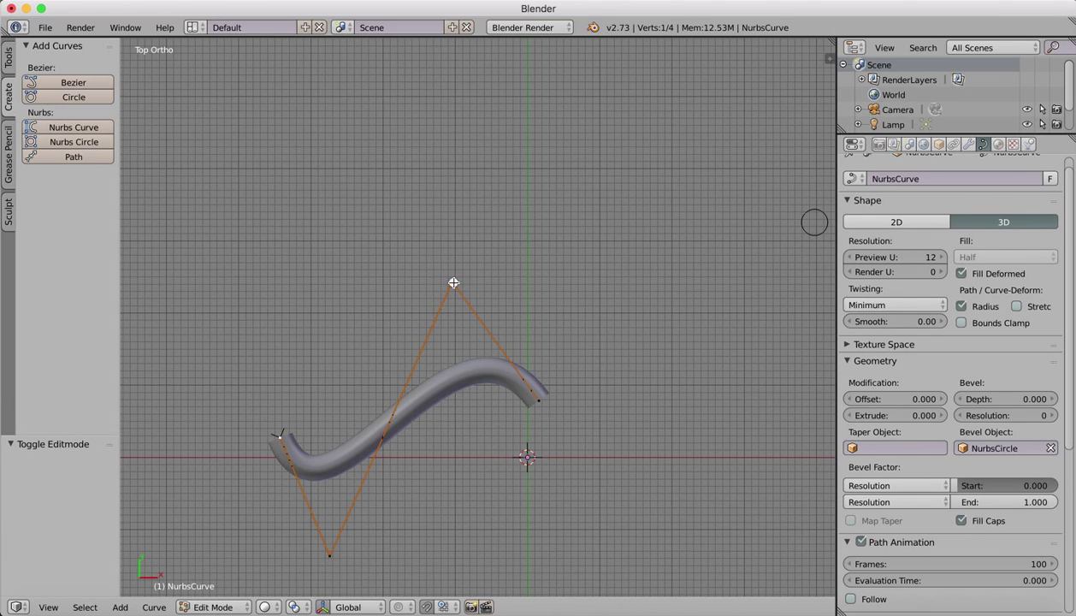
right_click_drag(454, 282, 414, 348)
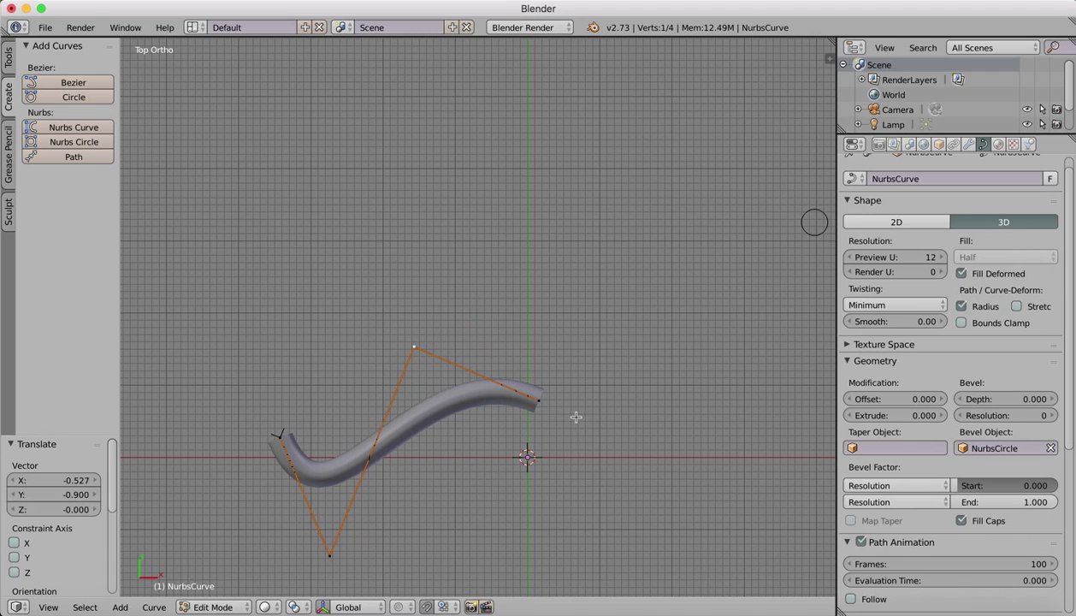
right_click_drag(542, 399, 450, 455)
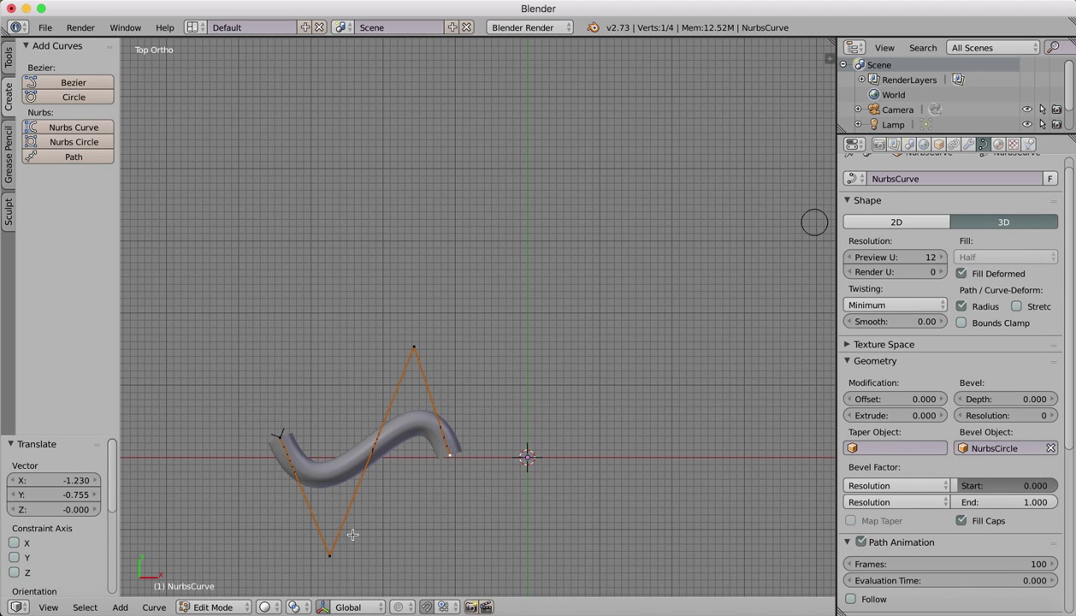
right_click_drag(331, 559, 350, 510)
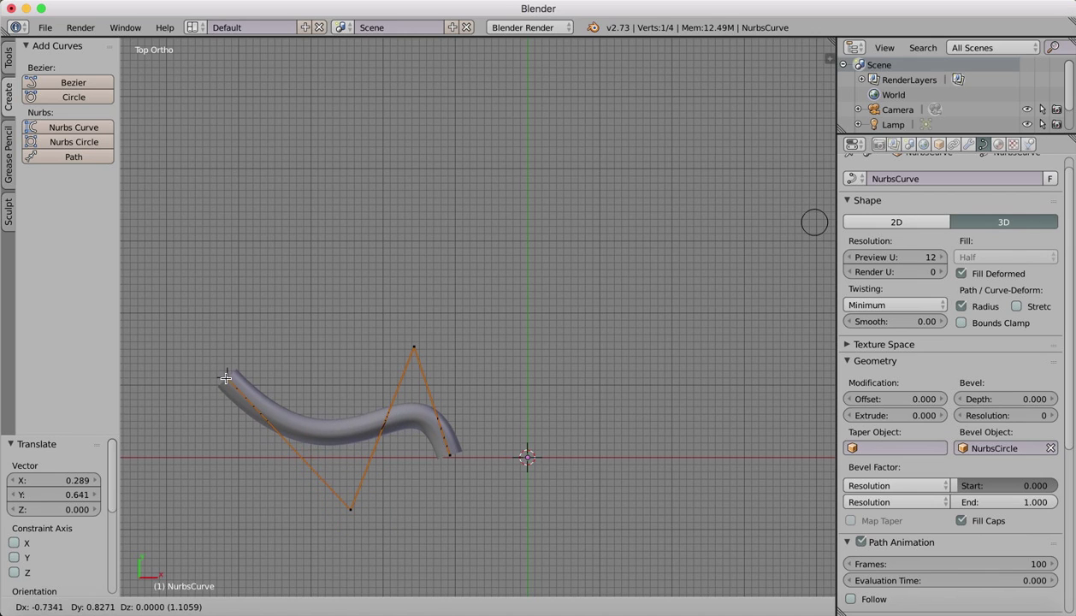
left_click(225, 378)
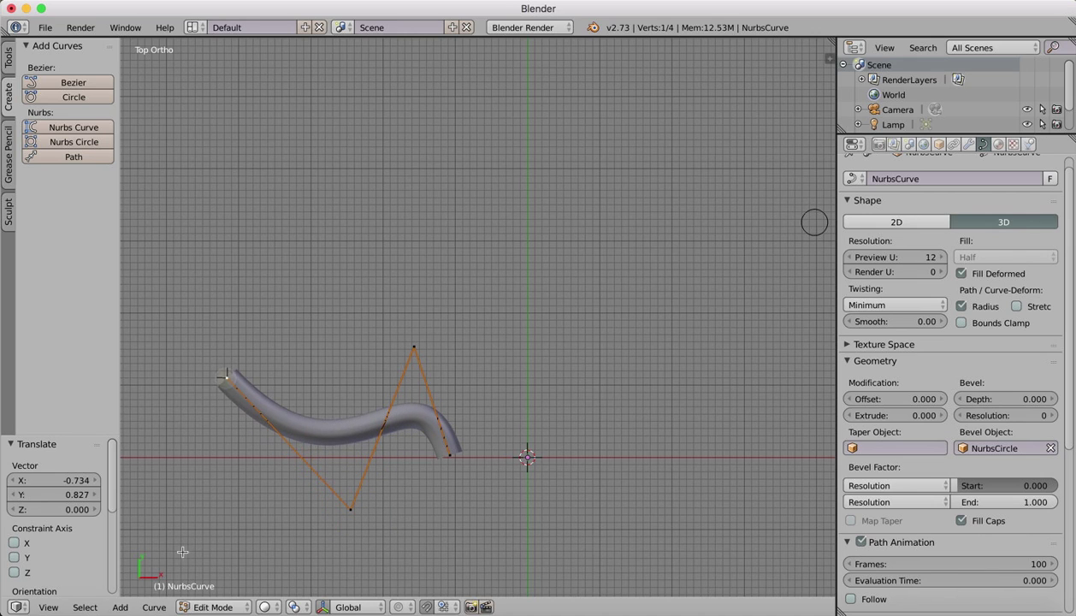
In front view, lower the control point at the dip about 1.21 on Z and shift the right-end point about 0.12 on X and 0.22 on Z.
left_click(49, 607)
left_click(76, 506)
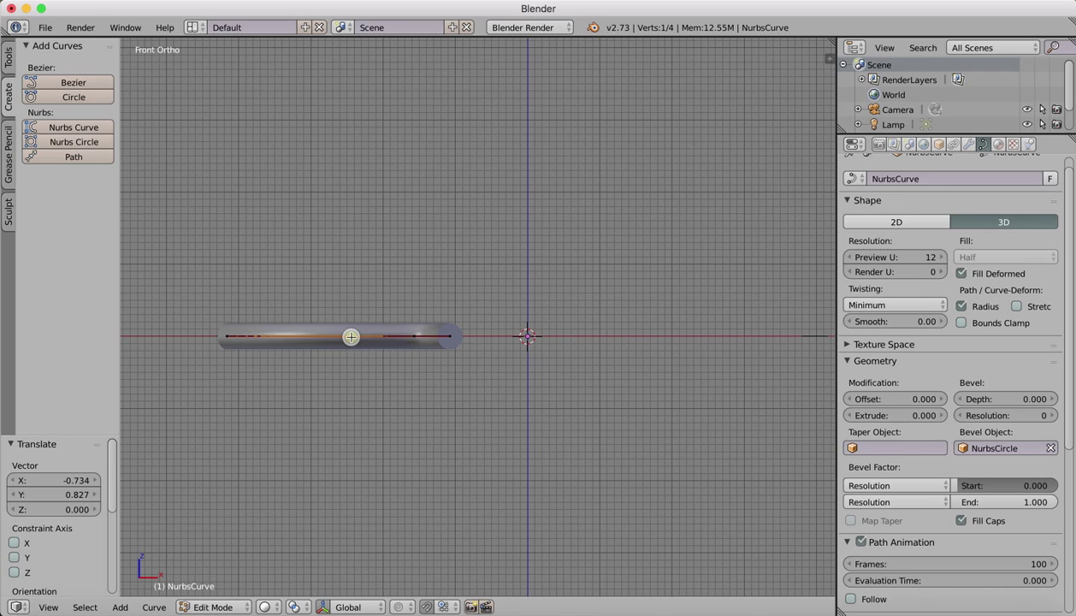
key("g")
left_click(349, 421)
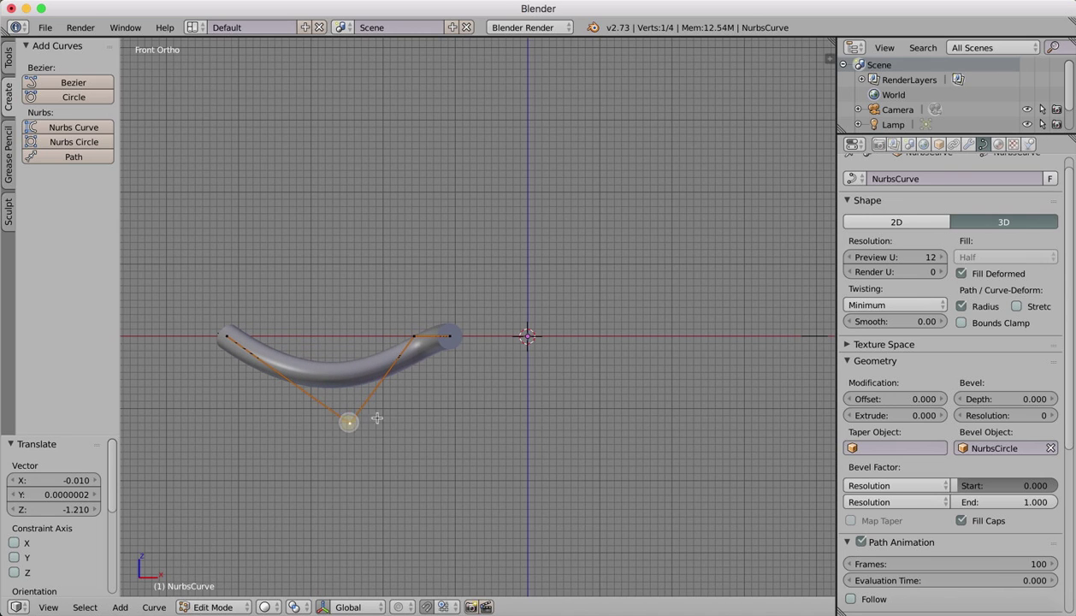
key("g")
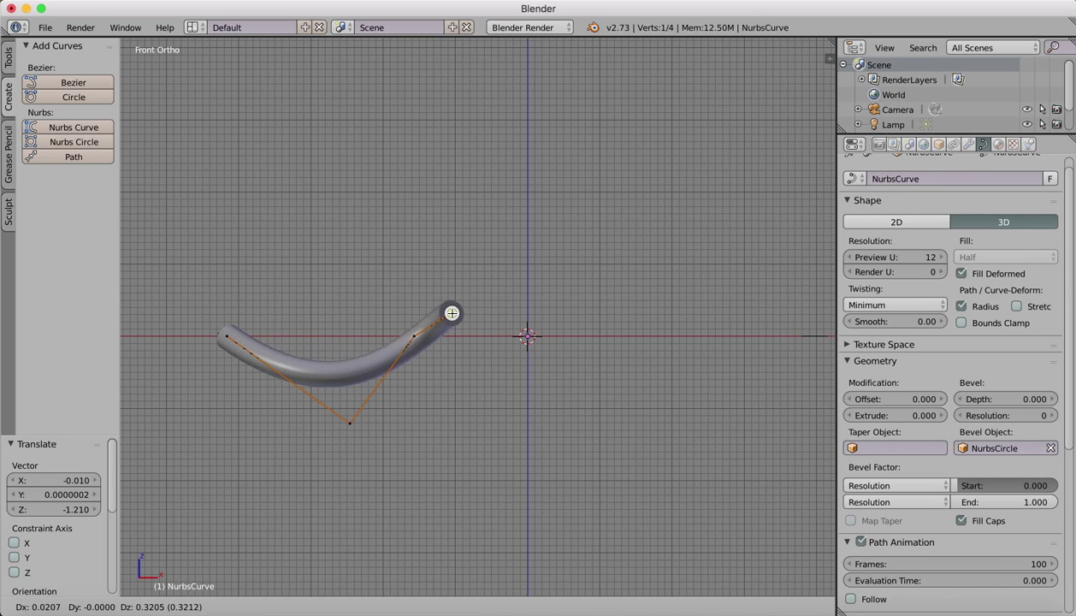
left_click(459, 320)
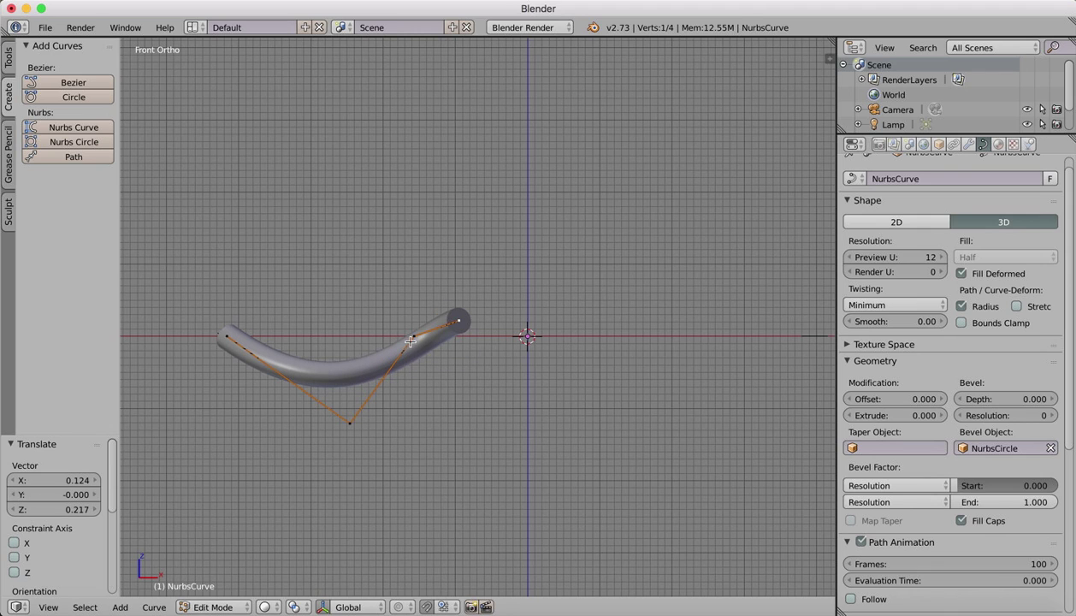
Move the remaining inner control point about -0.67 on X and 0.10 on Z, and raise the left-end point about 0.455 on Z.
right_click_drag(414, 337, 369, 330)
left_click(365, 330)
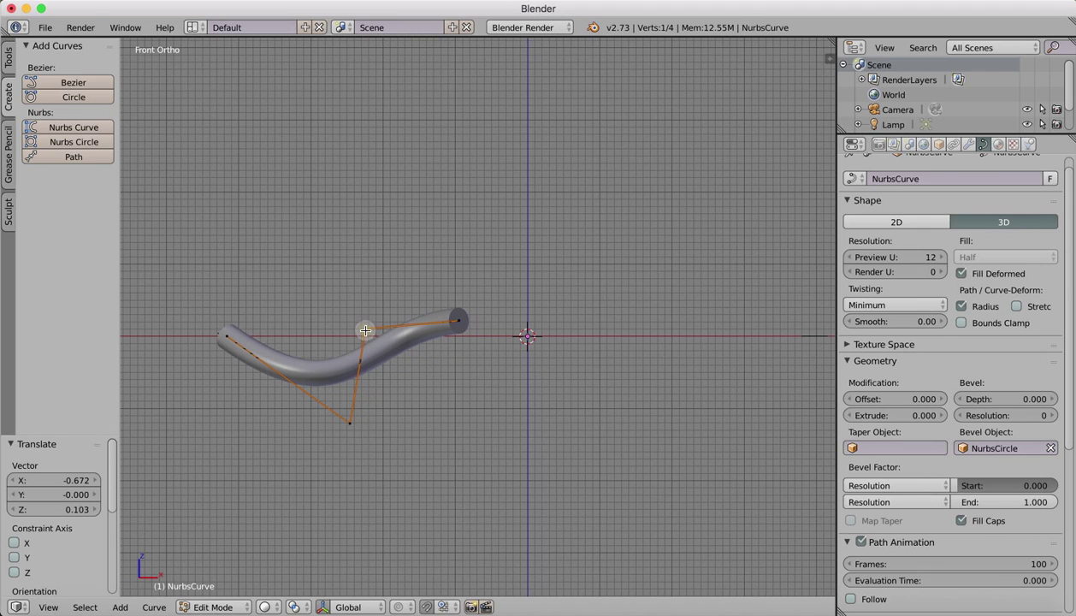
right_click(229, 330)
key("g")
key("z")
left_click(227, 302)
scroll(493, 249, "left", 10)
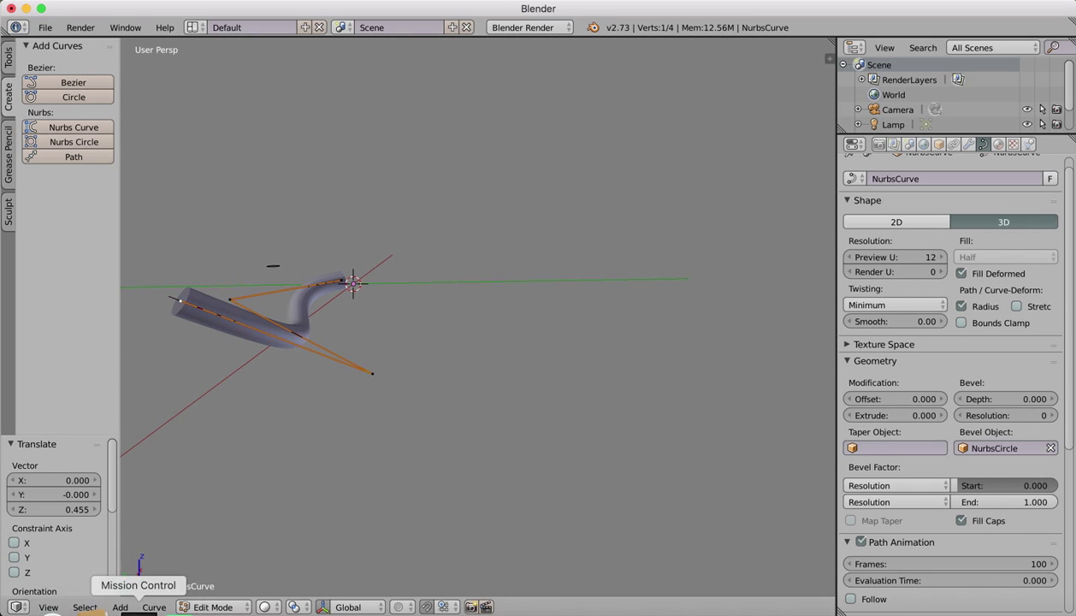
left_click(214, 606)
left_click(219, 586)
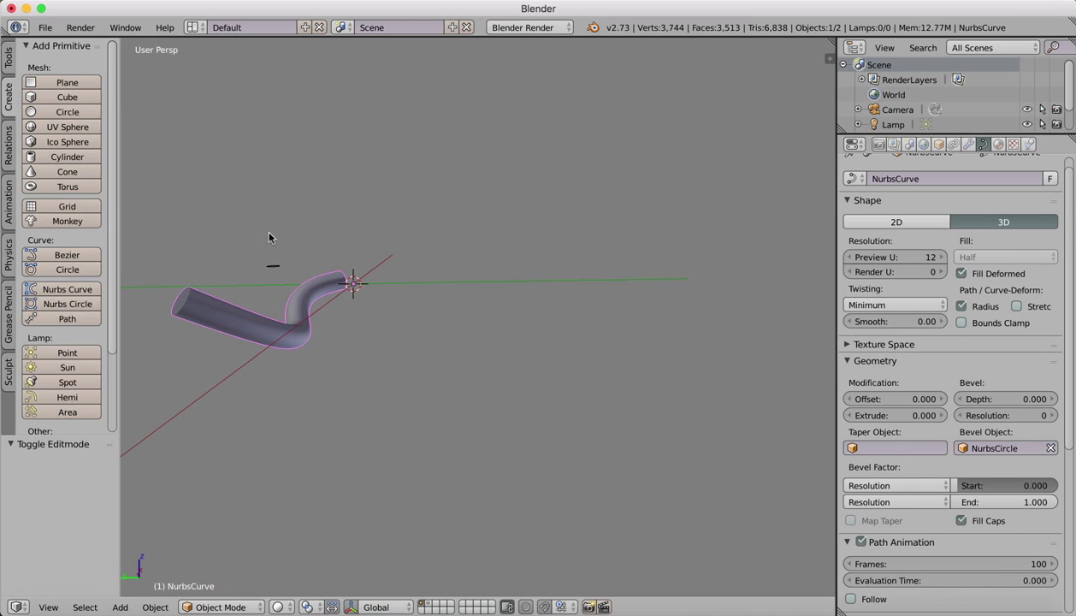
Examine the reshaped tube's bends and capped ends from several angles.
scroll(265, 233, "right", 15)
scroll(265, 232, "left", 5)
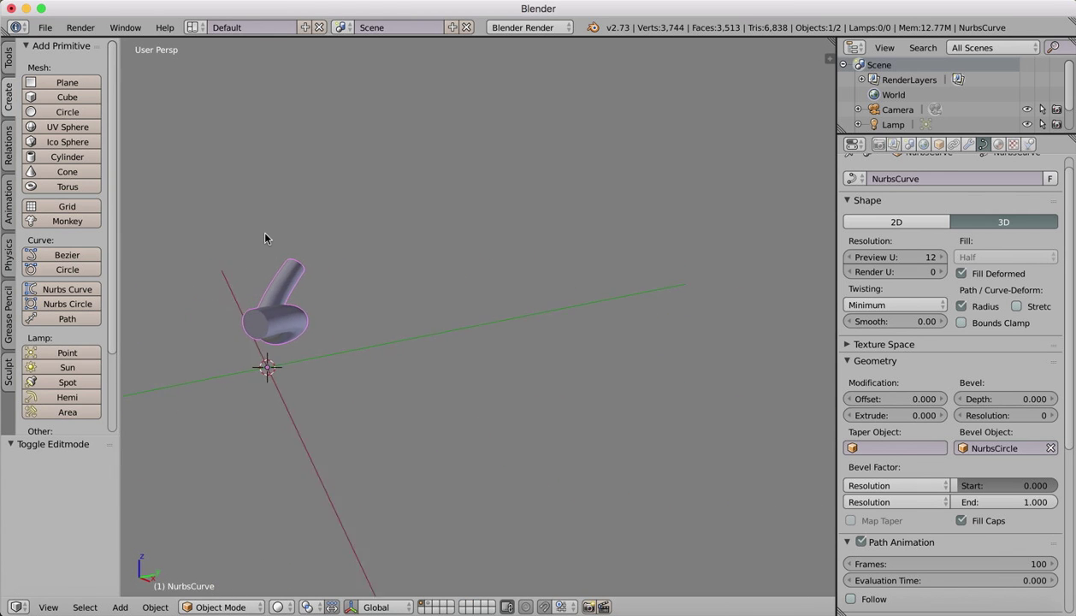
scroll(266, 239, "down", 10)
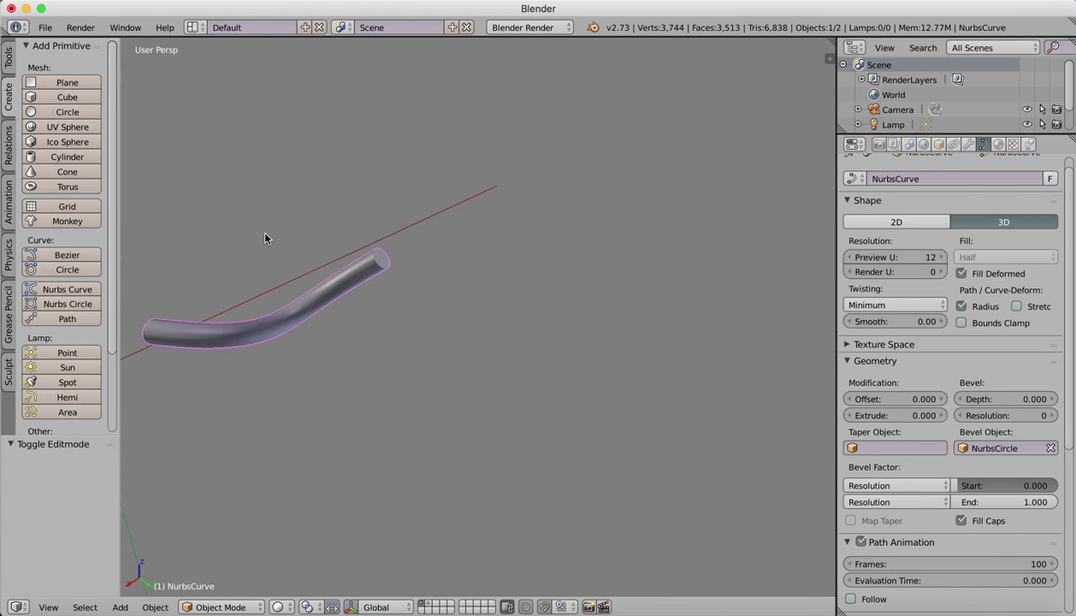
scroll(265, 234, "left", 10)
scroll(265, 234, "right", 5)
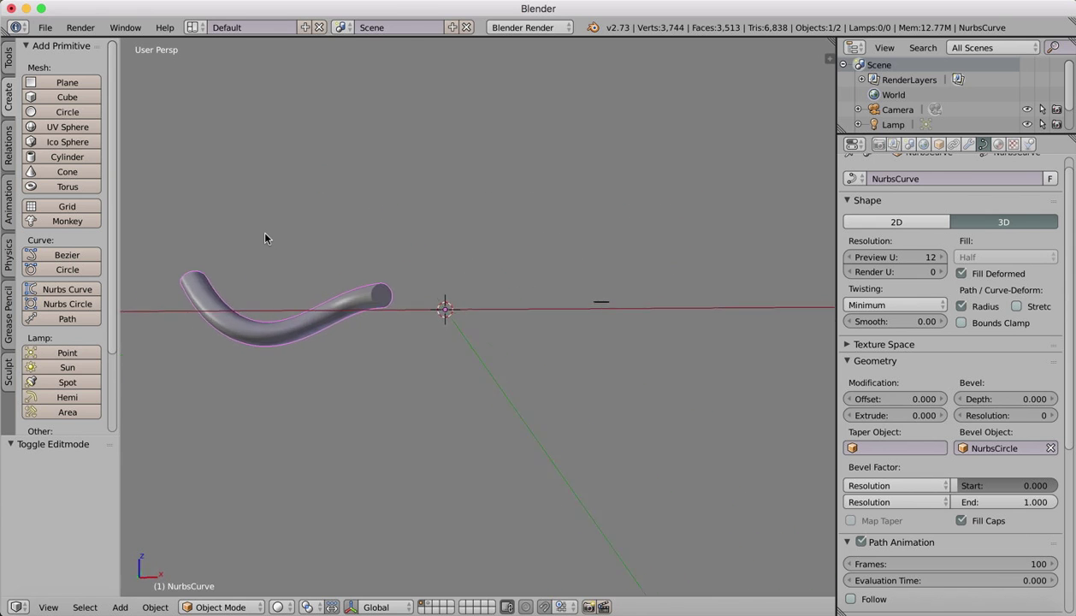
scroll(265, 238, "right", 8)
scroll(265, 238, "left", 8)
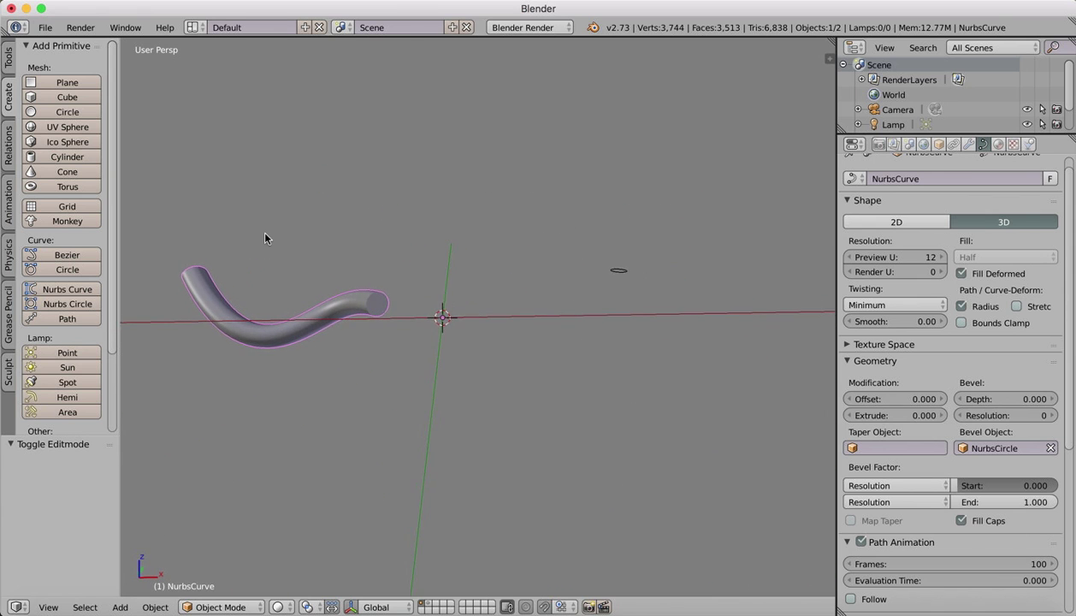
scroll(265, 234, "left", 4)
scroll(266, 235, "right", 8)
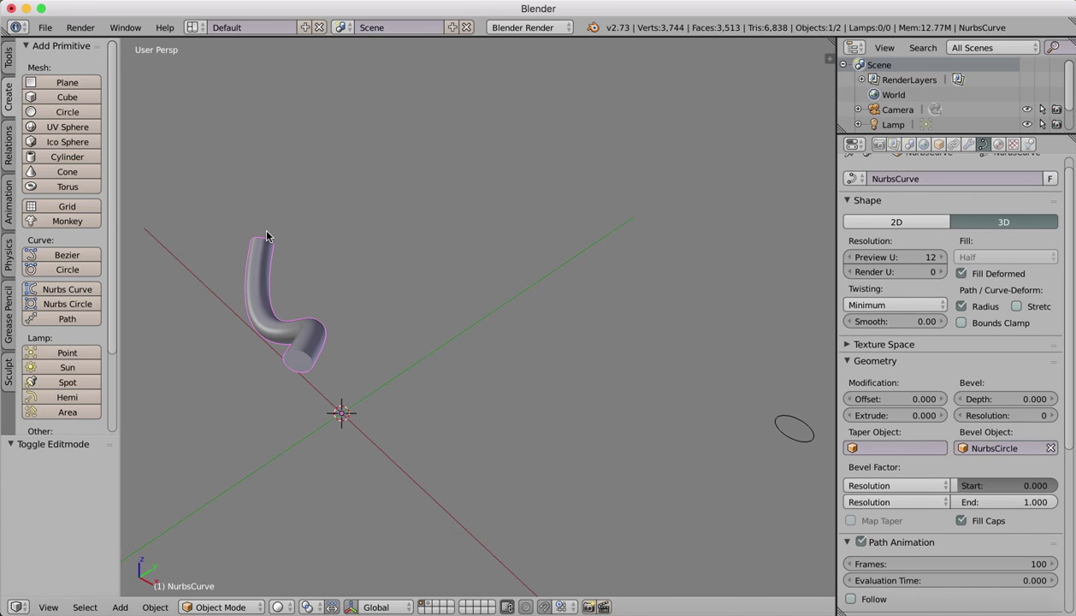
scroll(266, 236, "down", 8)
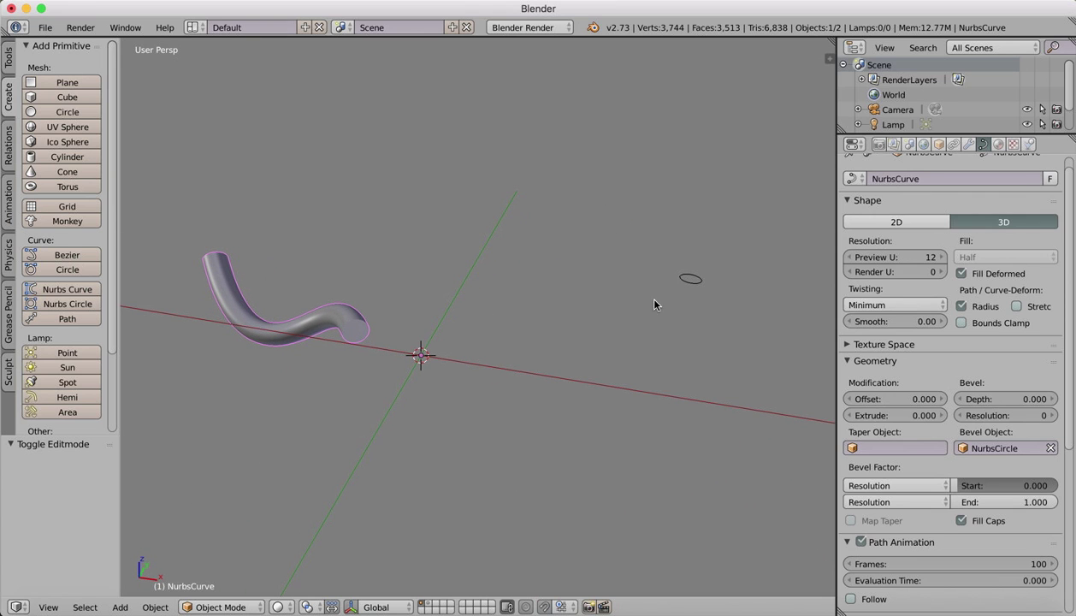
Select the NurbsCircle profile and look through its constraint, modifier and curve data settings.
right_click(685, 280)
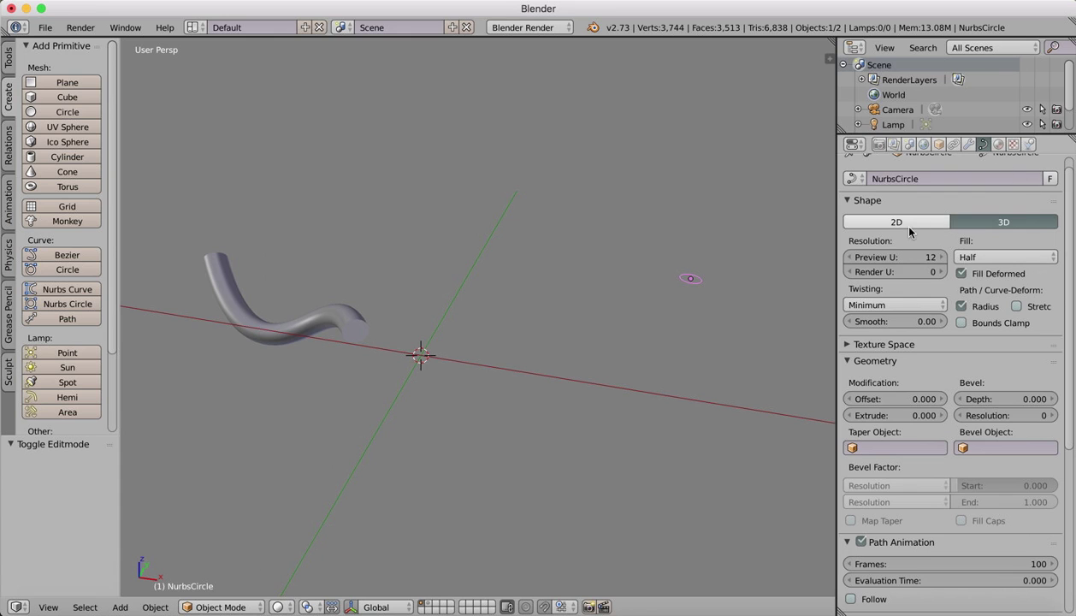
left_click(954, 143)
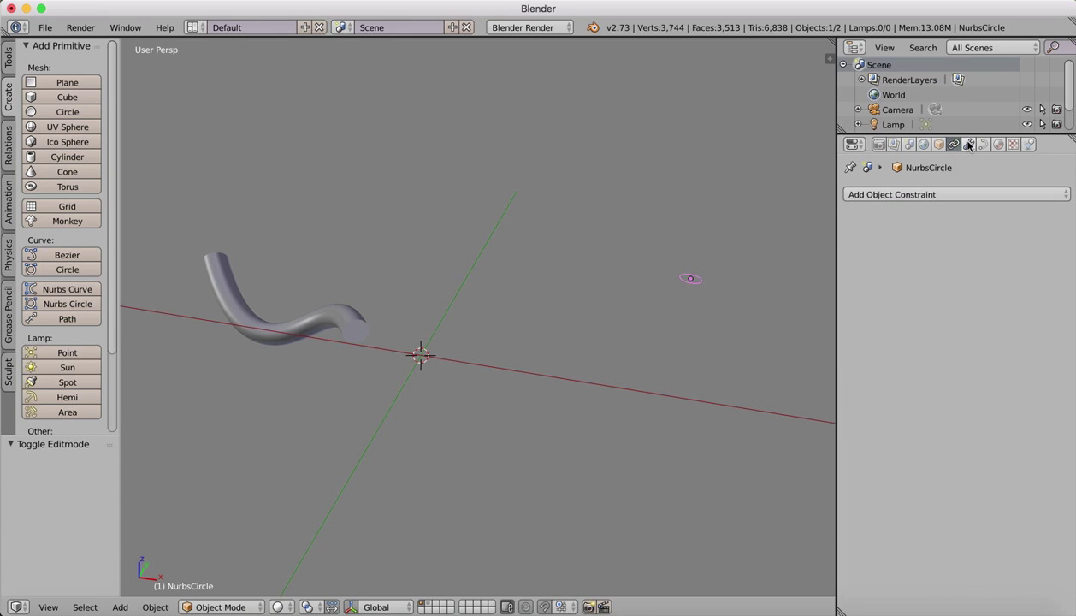
left_click(969, 144)
left_click(983, 144)
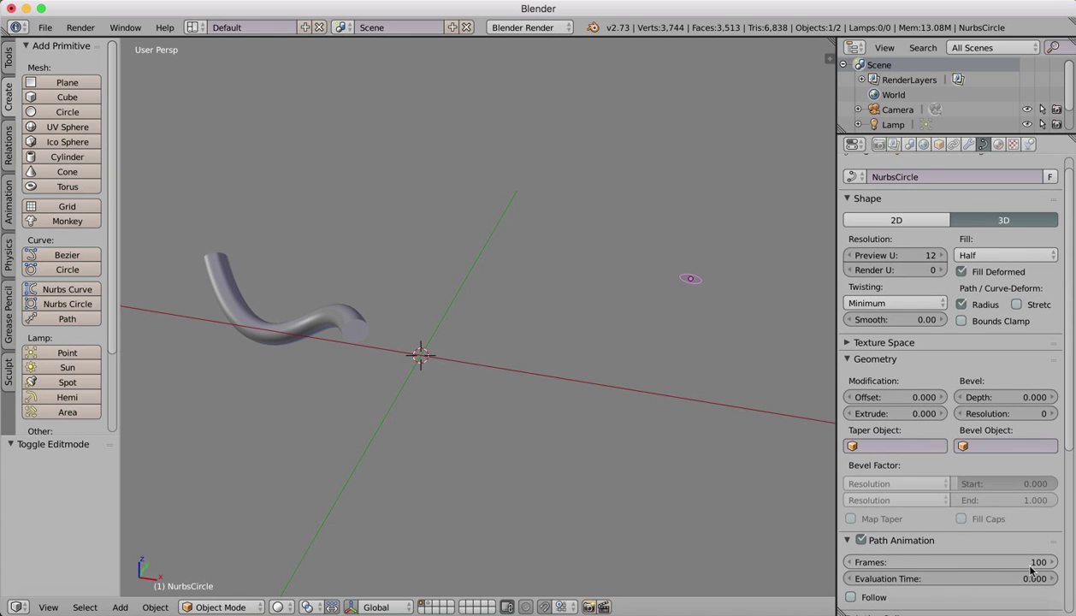
Edit the NurbsCircle, moving its front control point about (0.13, -0.24, -0.40) and the front-left one about (-0.14, -0.18, -0.21) on X, Y, Z.
left_click(219, 606)
left_click(224, 574)
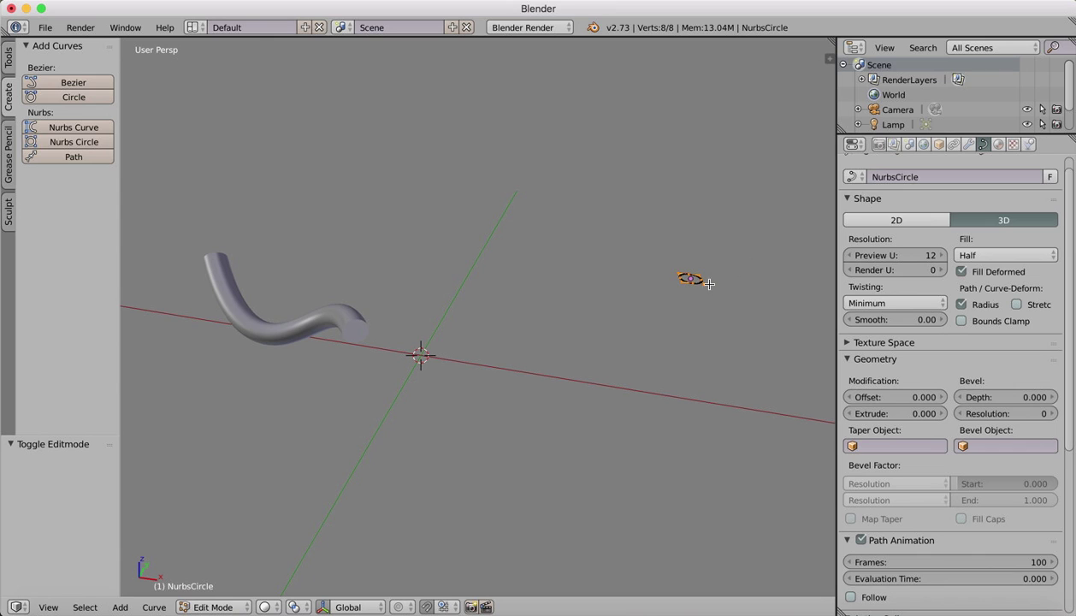
key("g")
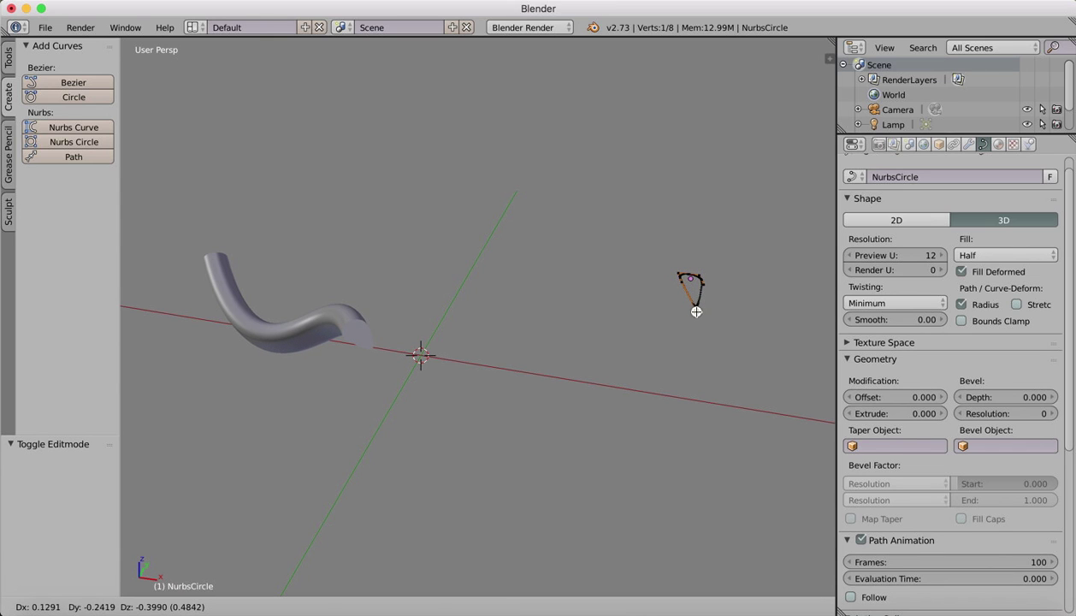
left_click(696, 312)
key("g")
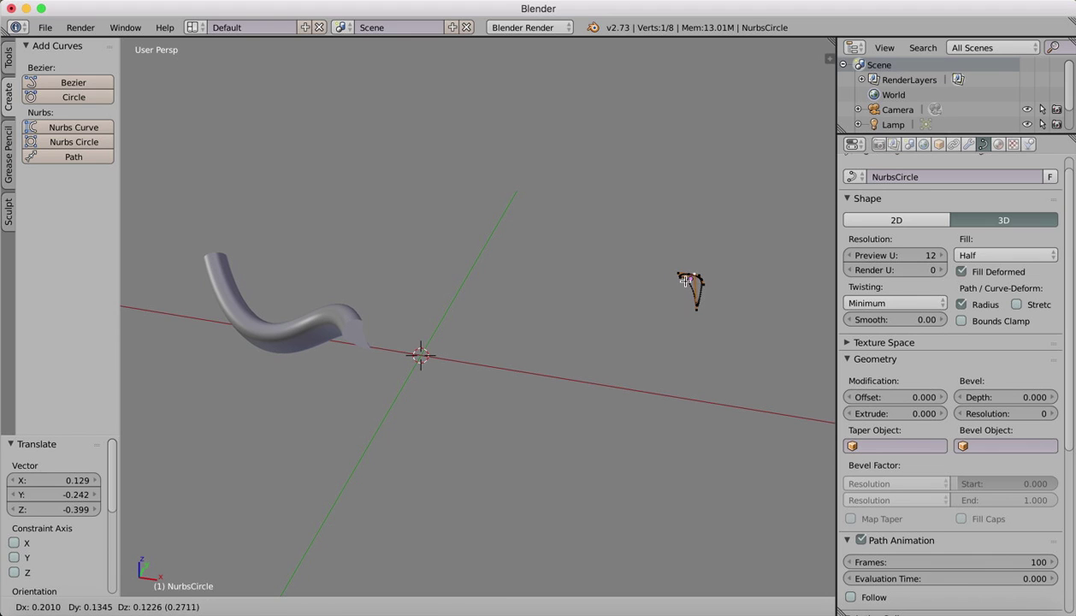
left_click(668, 294)
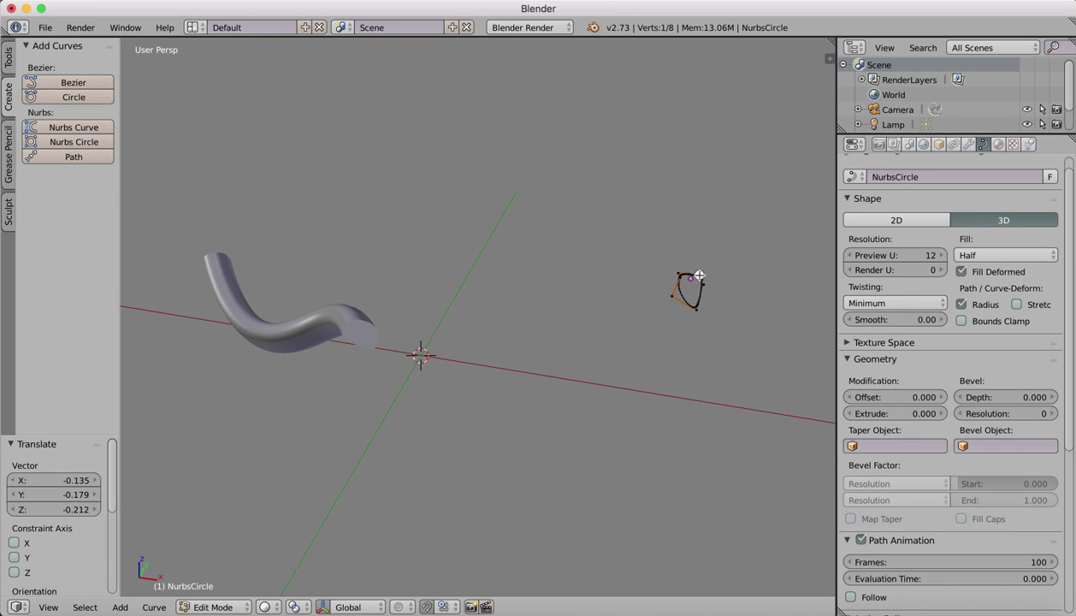
Pull the circle's back-right control point outward about (0.21, 0.23, 0.25) and the front-right one about (0.64, -0.09, -0.36) on X, Y, Z.
key("g")
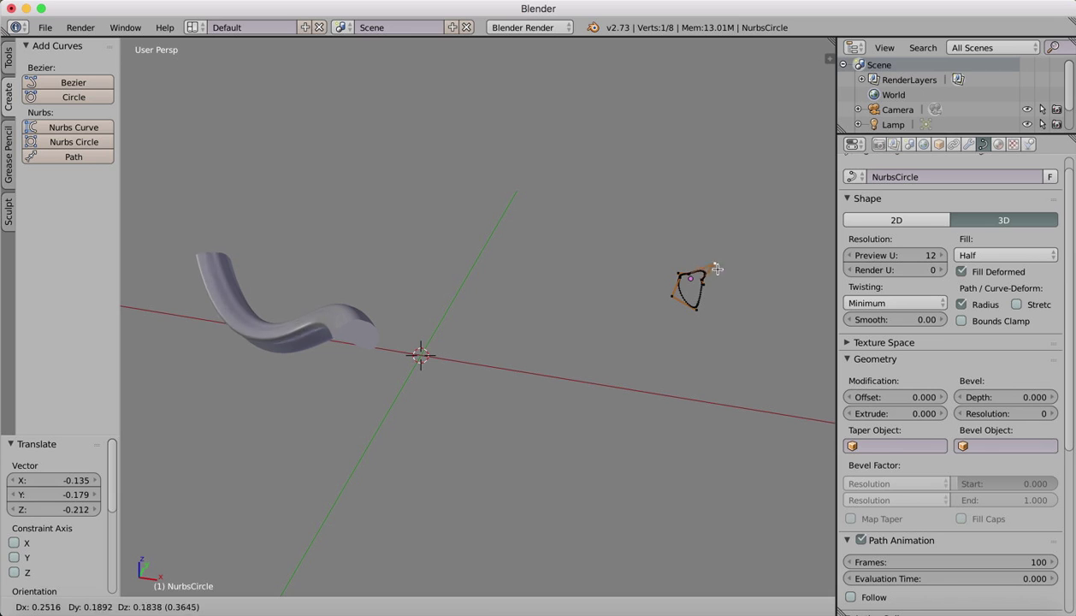
left_click(712, 259)
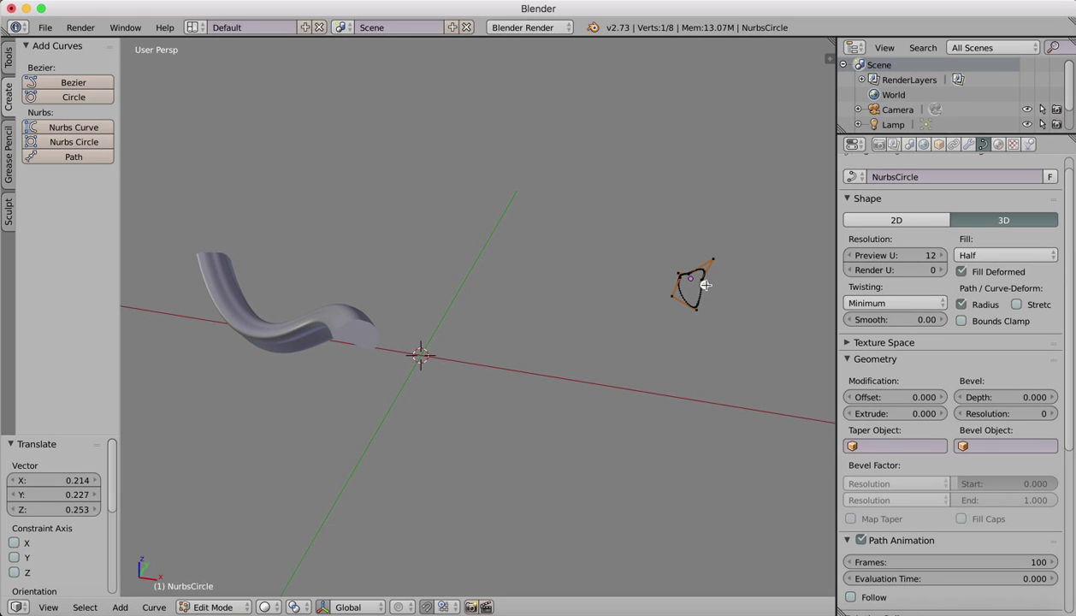
key("g")
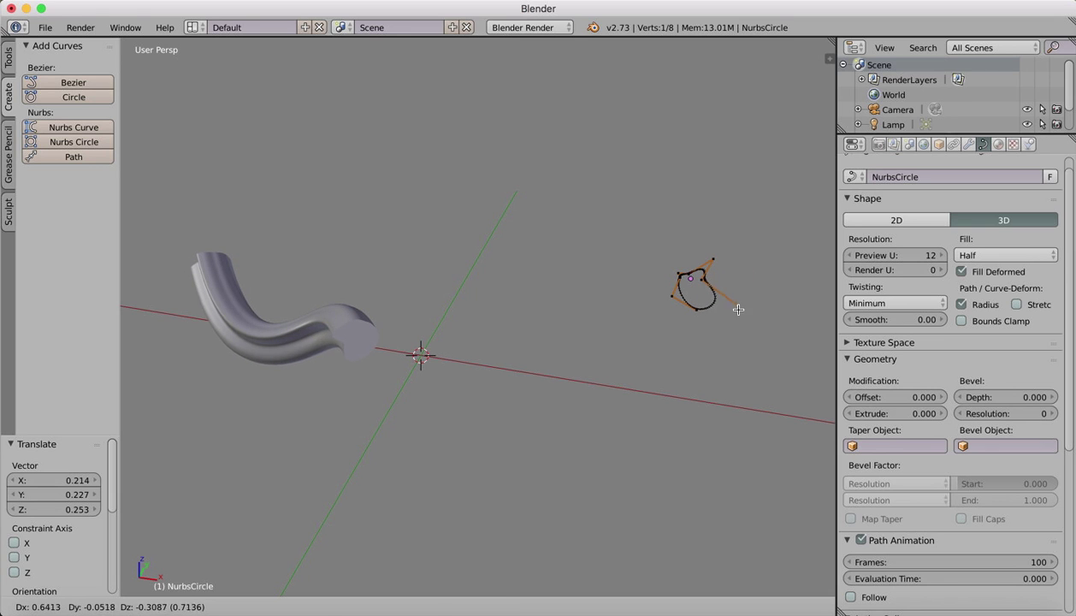
left_click(738, 310)
Move the control point between the two pulled-out right-hand points about (0.01, -0.11, -0.16) on X, Y, Z, and return to Object Mode.
key("g")
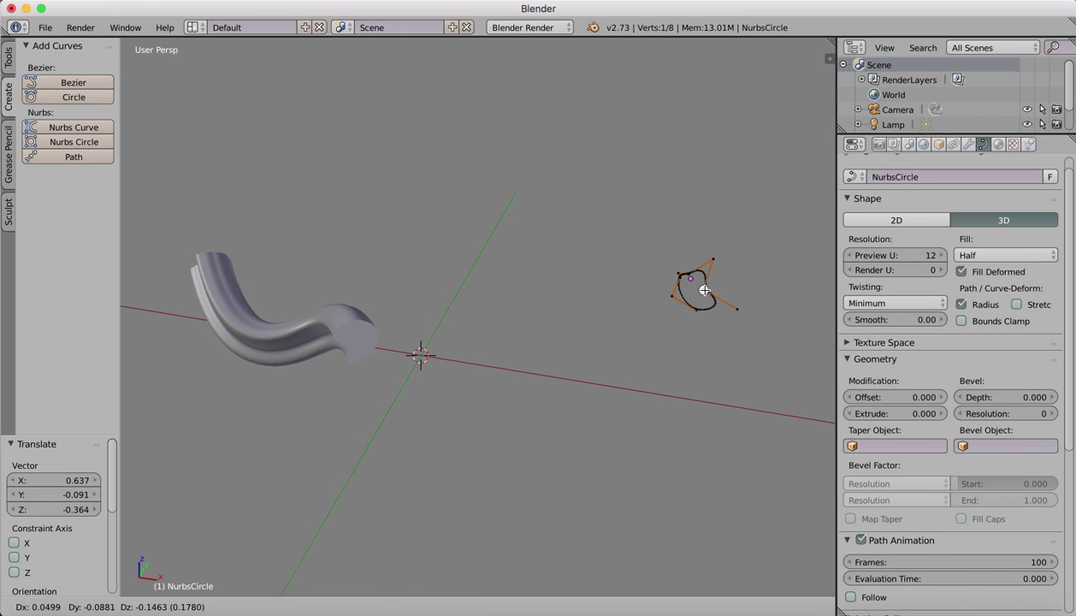
left_click(701, 291)
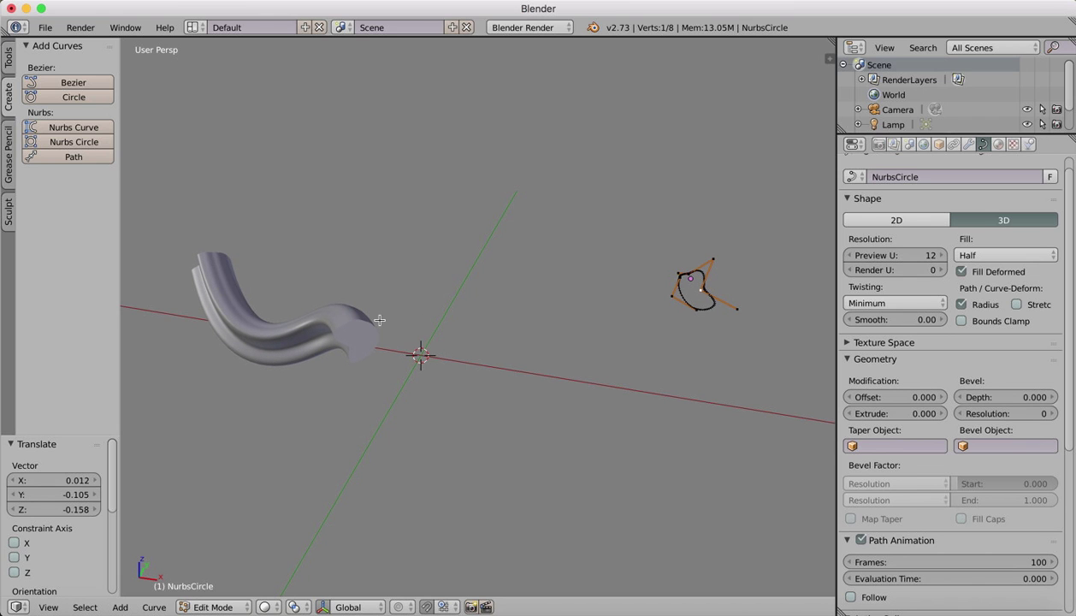
middle_click_drag(403, 316, 210, 540)
left_click(212, 606)
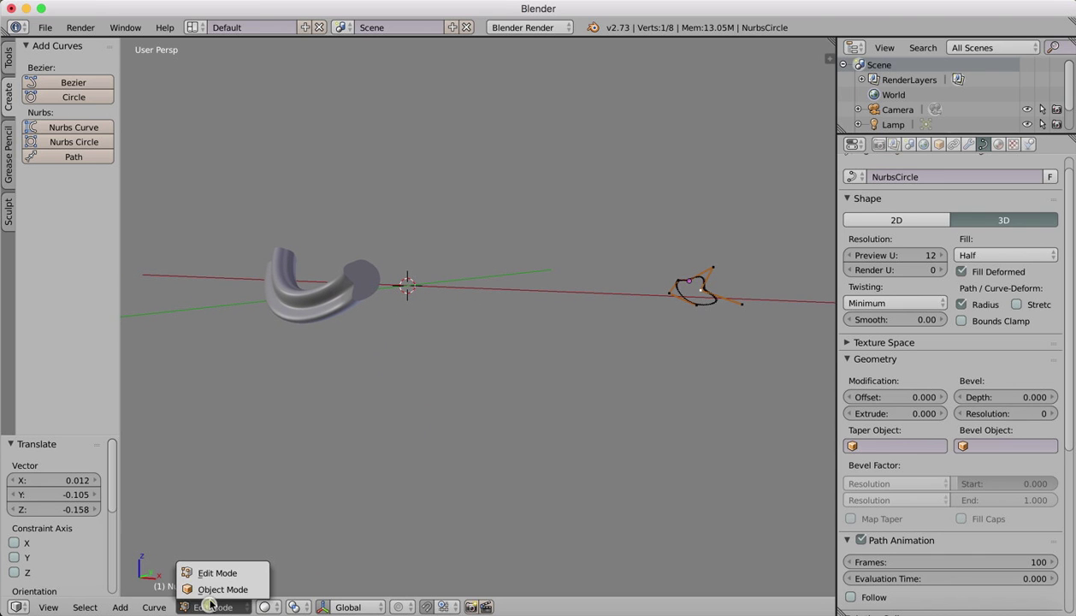
left_click(214, 589)
Examine the tube's grooved surface and end caps alongside the reshaped profile from several angles and distances.
scroll(428, 221, "left", 8)
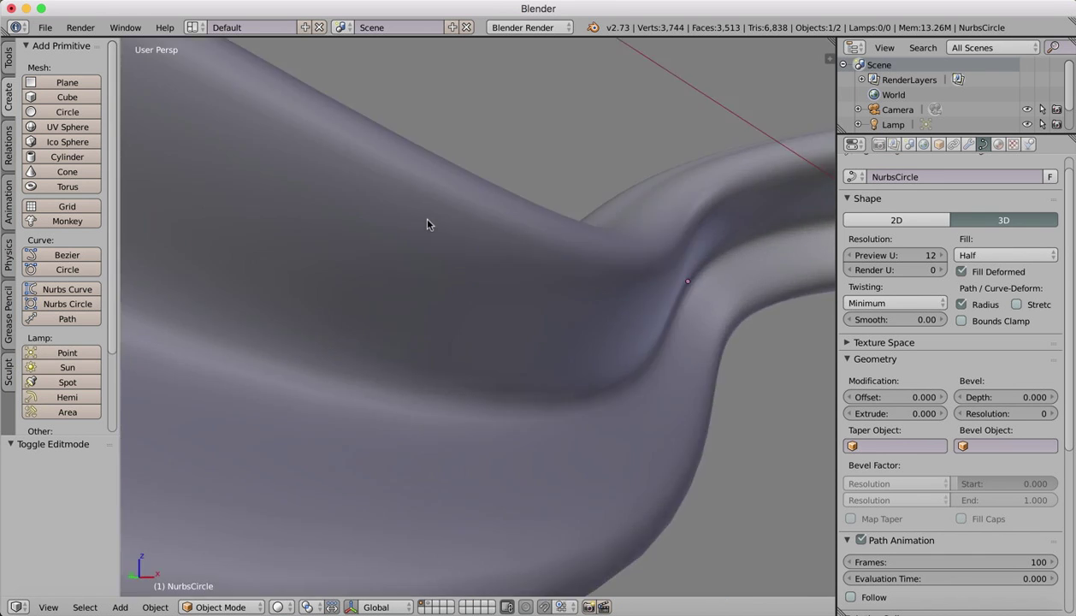
scroll(428, 220, "right", 3)
scroll(428, 224, "down", 8)
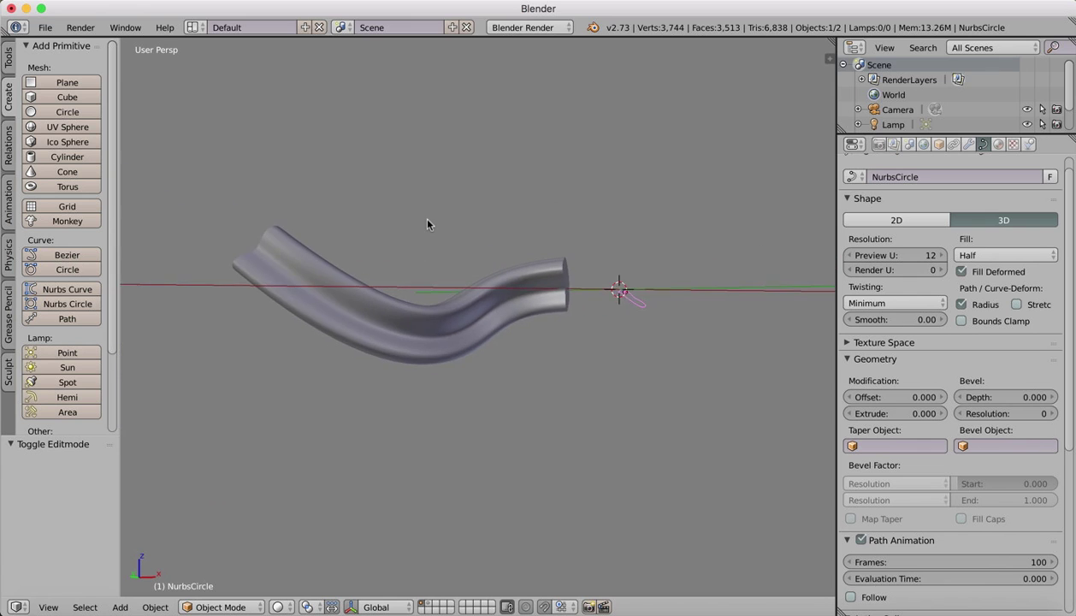
scroll(205, 163, "right", 8)
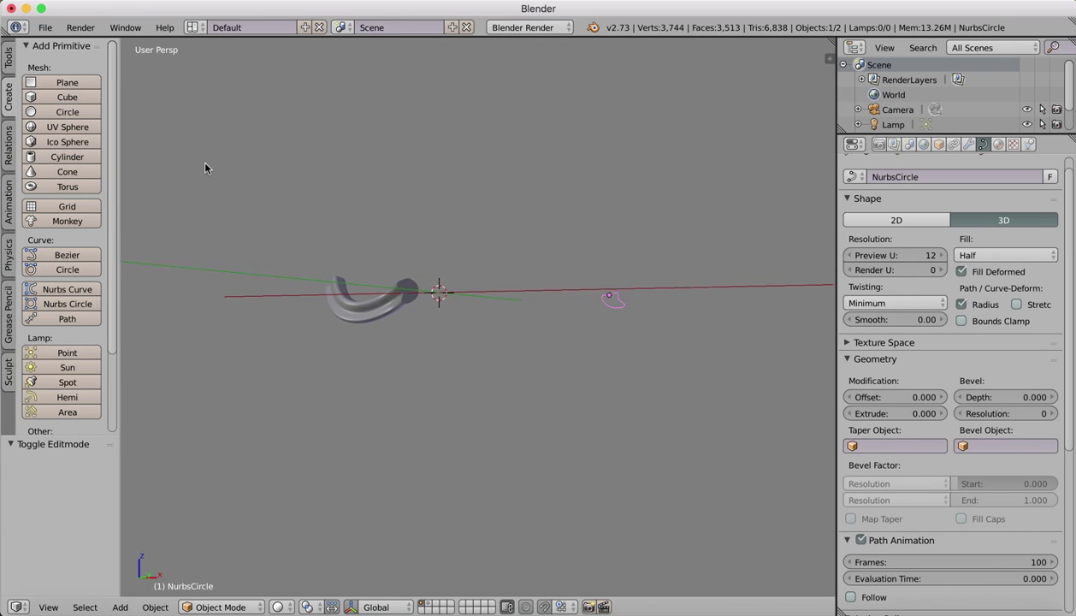
scroll(370, 247, "up", 5)
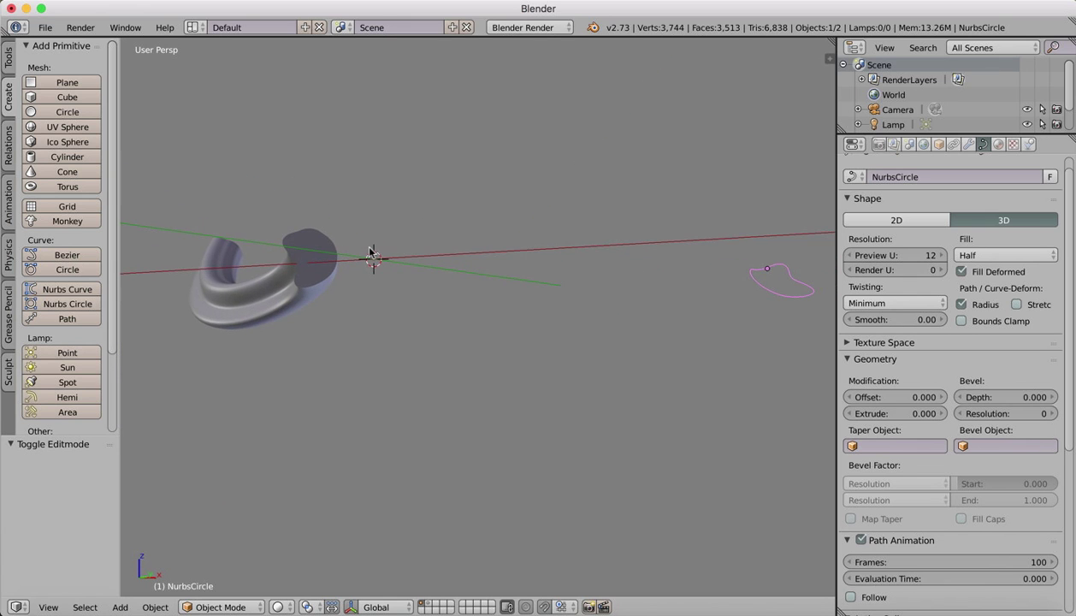
scroll(385, 183, "up", 3)
scroll(384, 188, "down", 3)
scroll(385, 188, "up", 6)
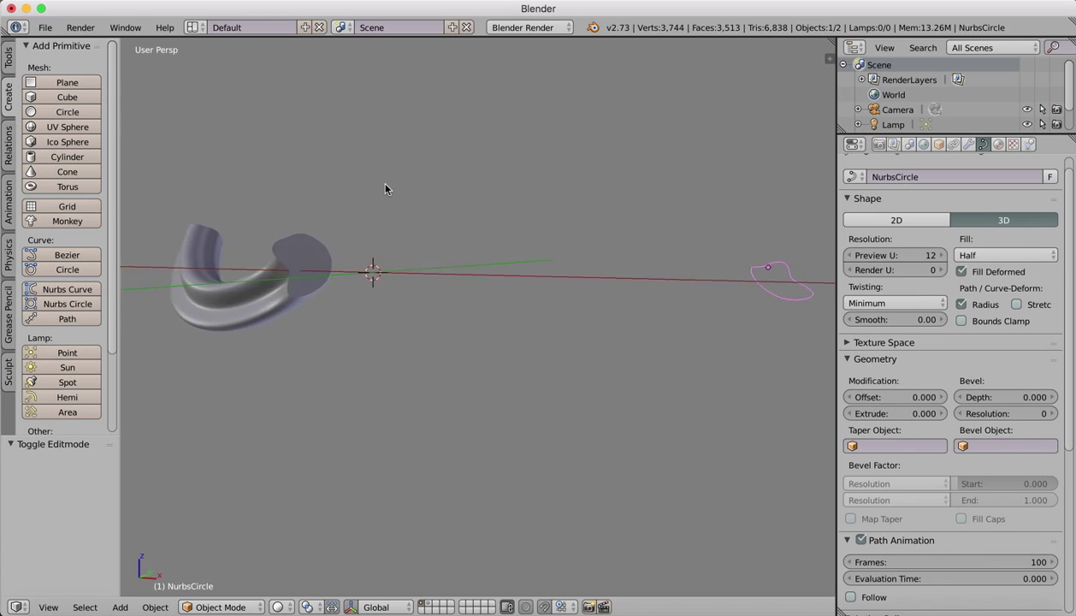
scroll(385, 188, "right", 2)
scroll(385, 188, "down", 5)
scroll(385, 188, "right", 3)
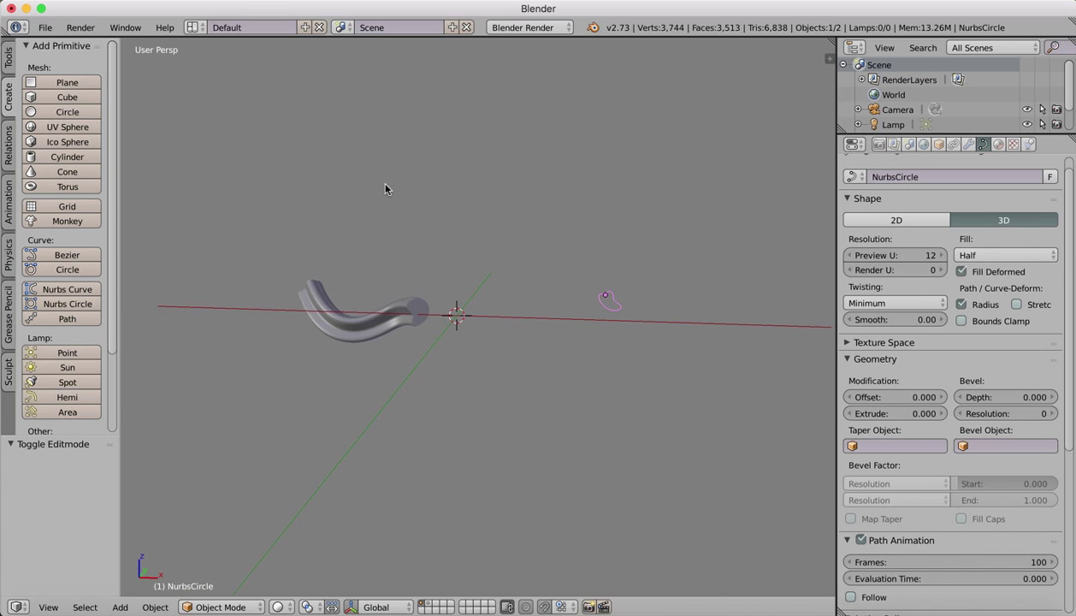
scroll(278, 188, "down", 4)
scroll(279, 189, "left", 8)
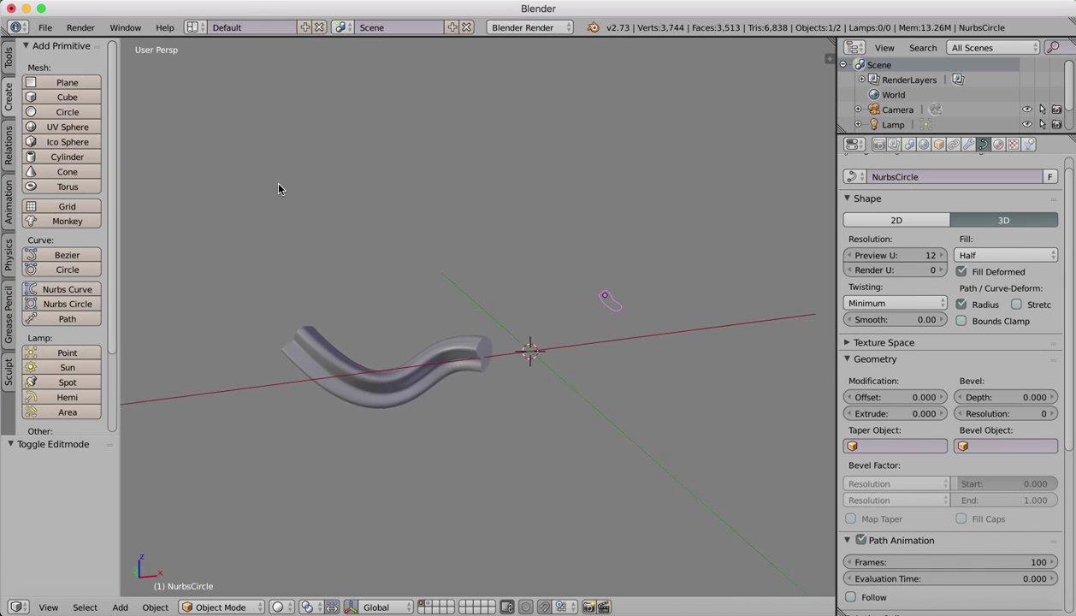
scroll(279, 184, "right", 6)
scroll(278, 185, "down", 6)
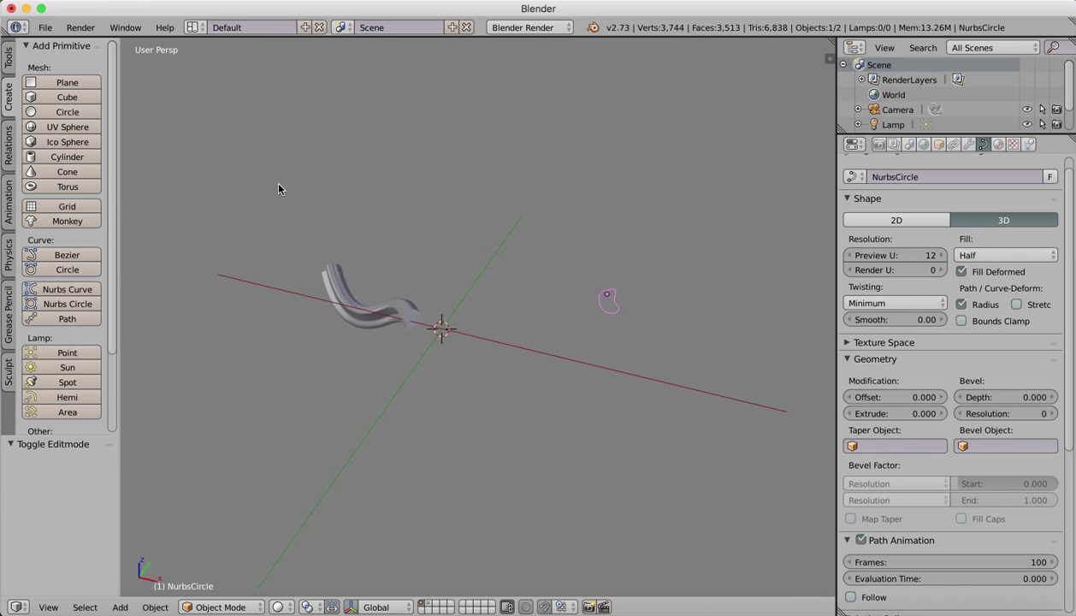
scroll(278, 188, "right", 10)
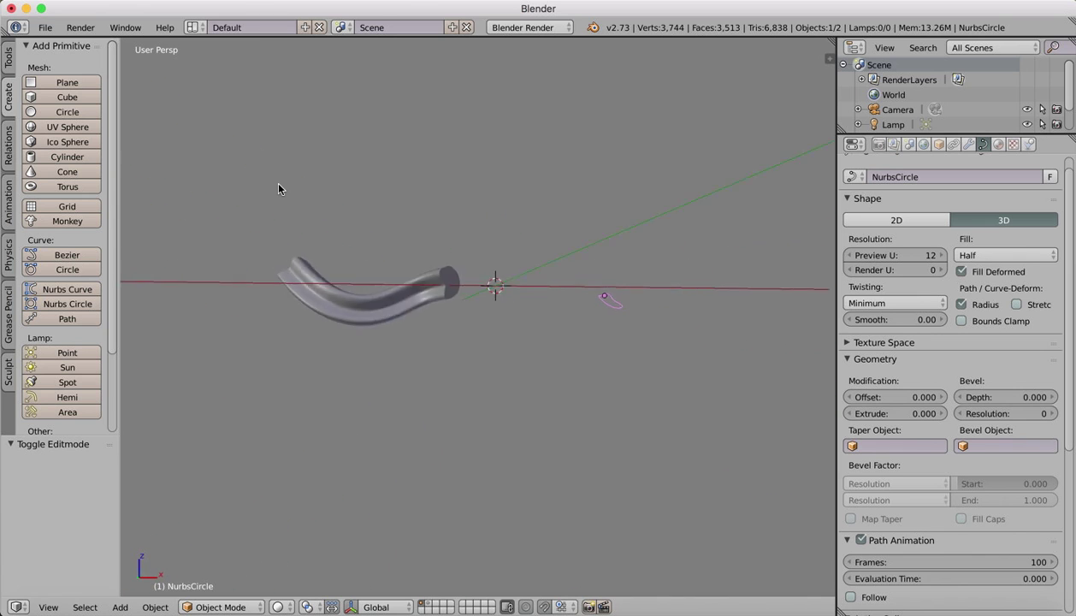